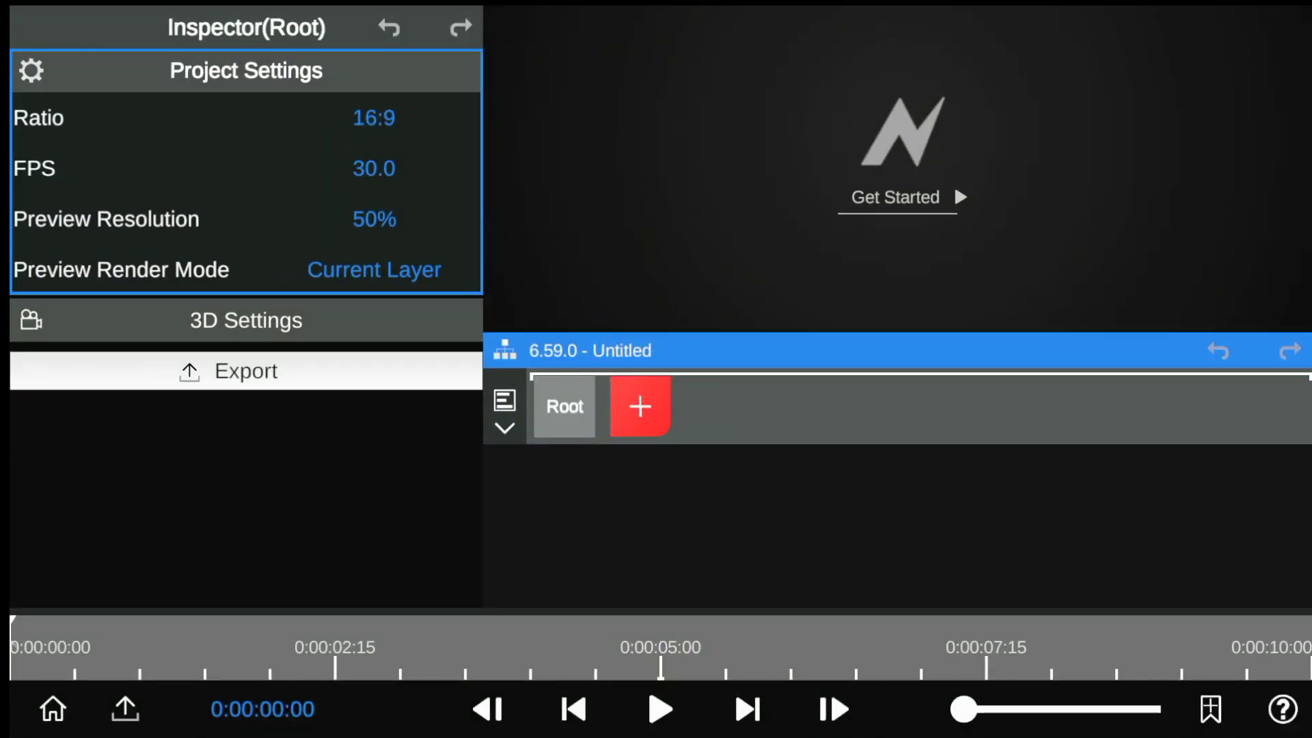
Add the Asset Store Laptop model and move it close to position Y 0.17, Z -0.77
left_click(640, 406)
left_click(896, 465)
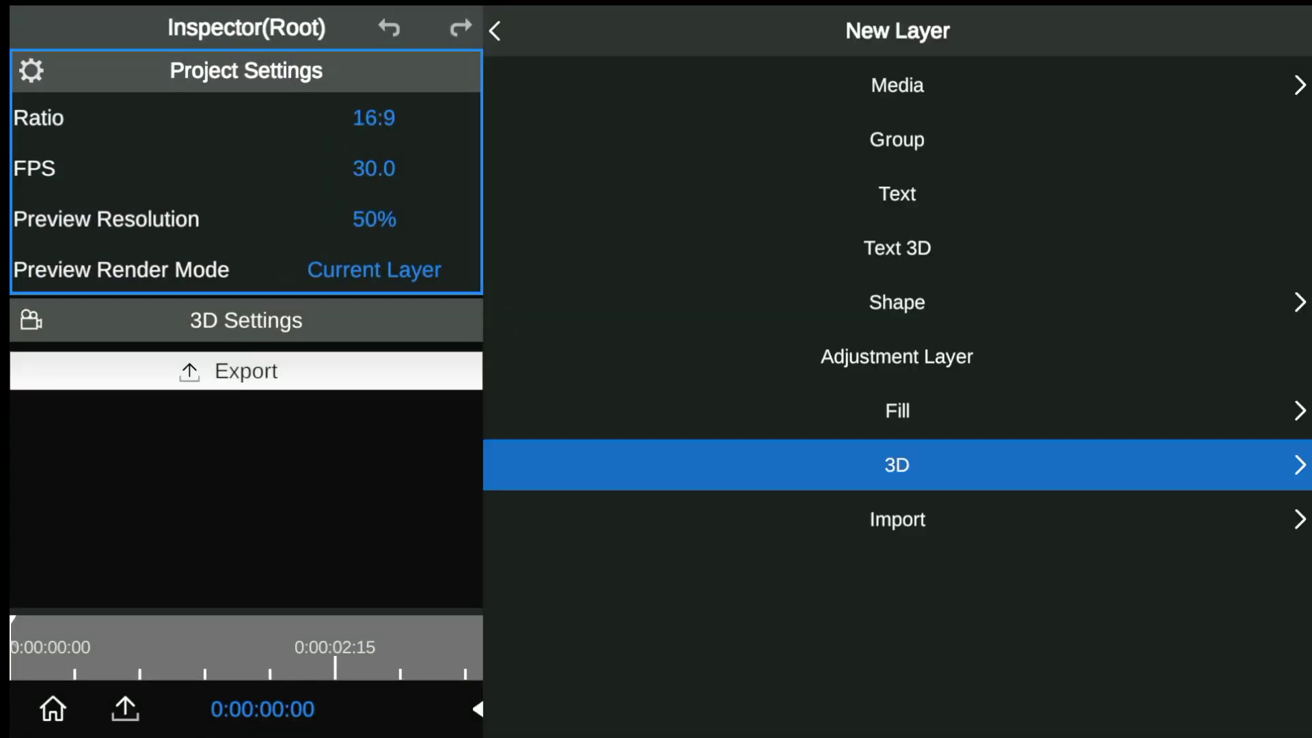
left_click(896, 85)
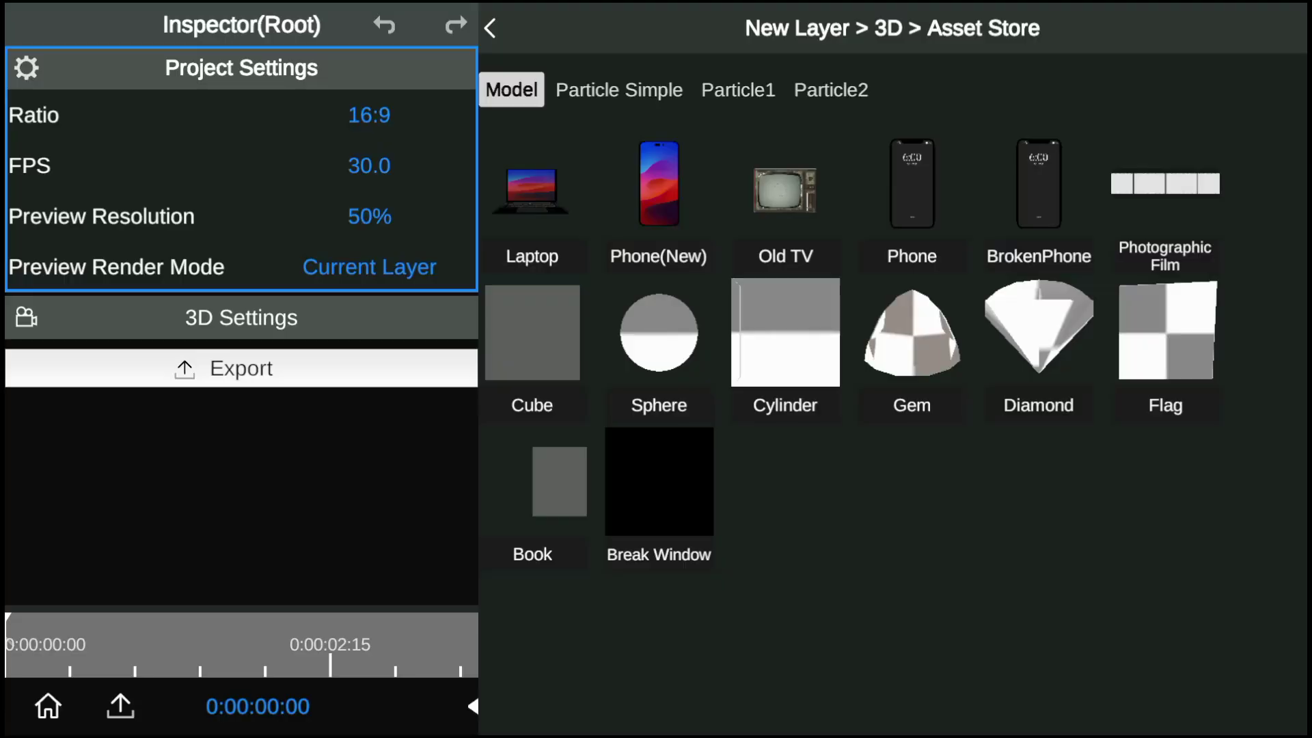
left_click(531, 185)
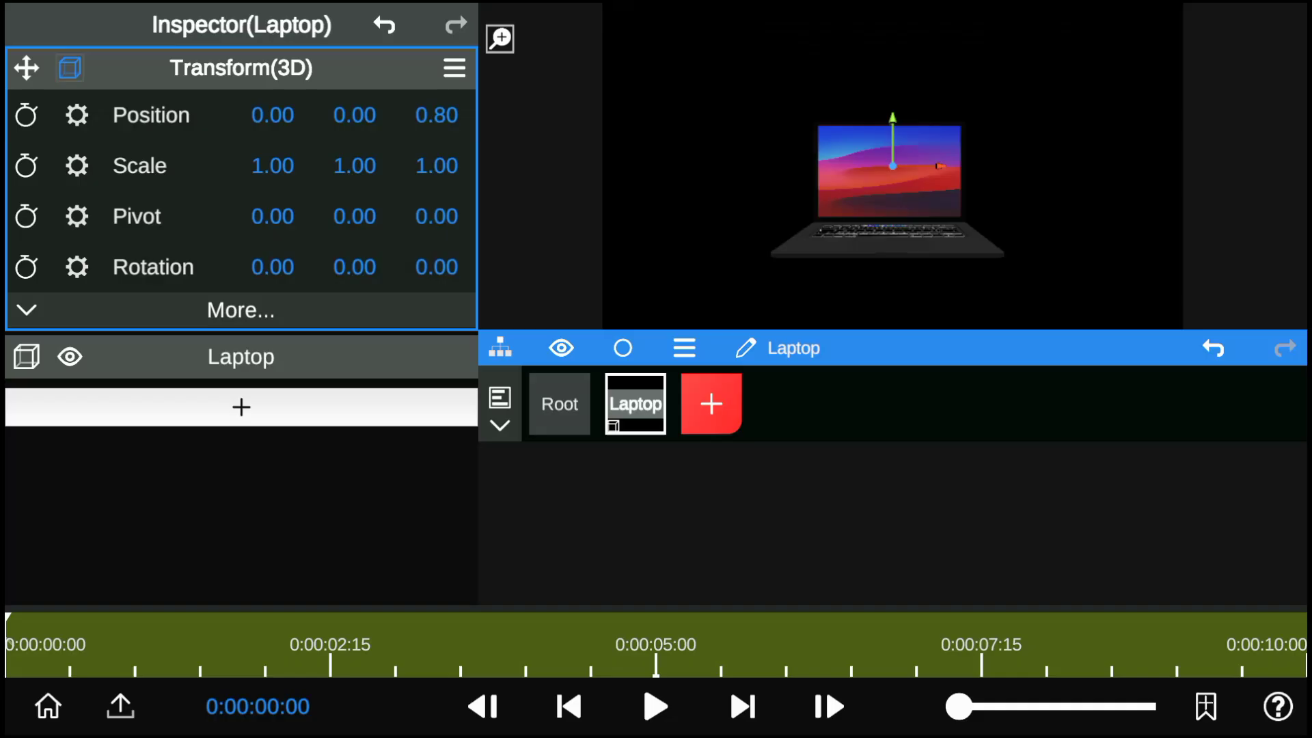
left_click_drag(437, 115, 368, 114)
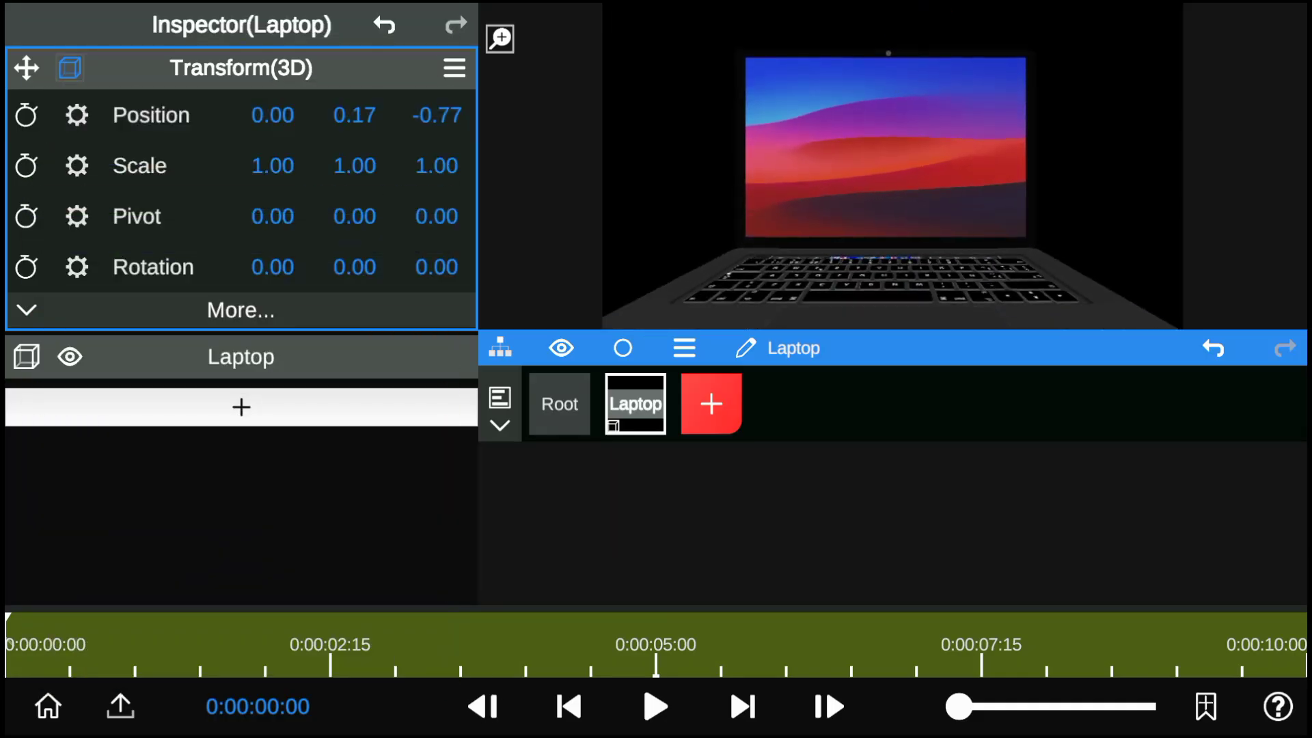
mouse_move(355, 267)
left_mouse_down()
mouse_move(301, 267)
mouse_move(354, 267)
left_mouse_up()
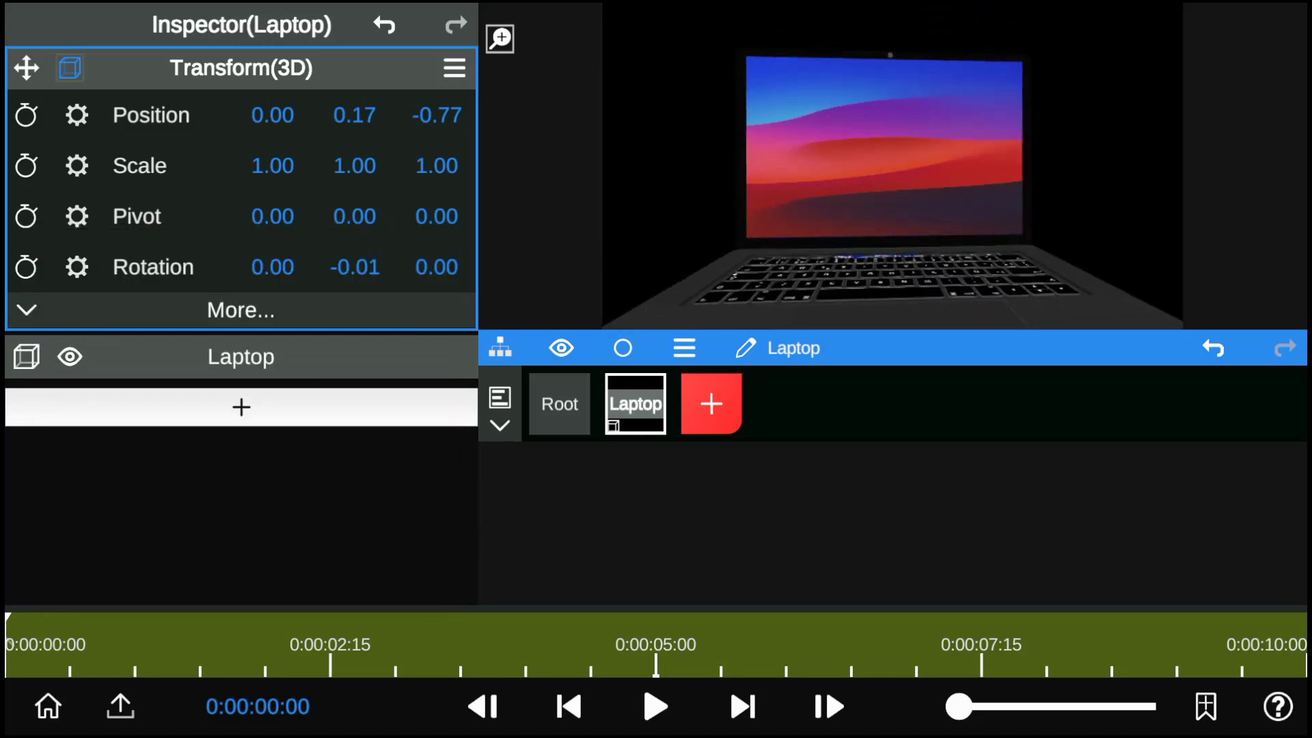
left_click(241, 356)
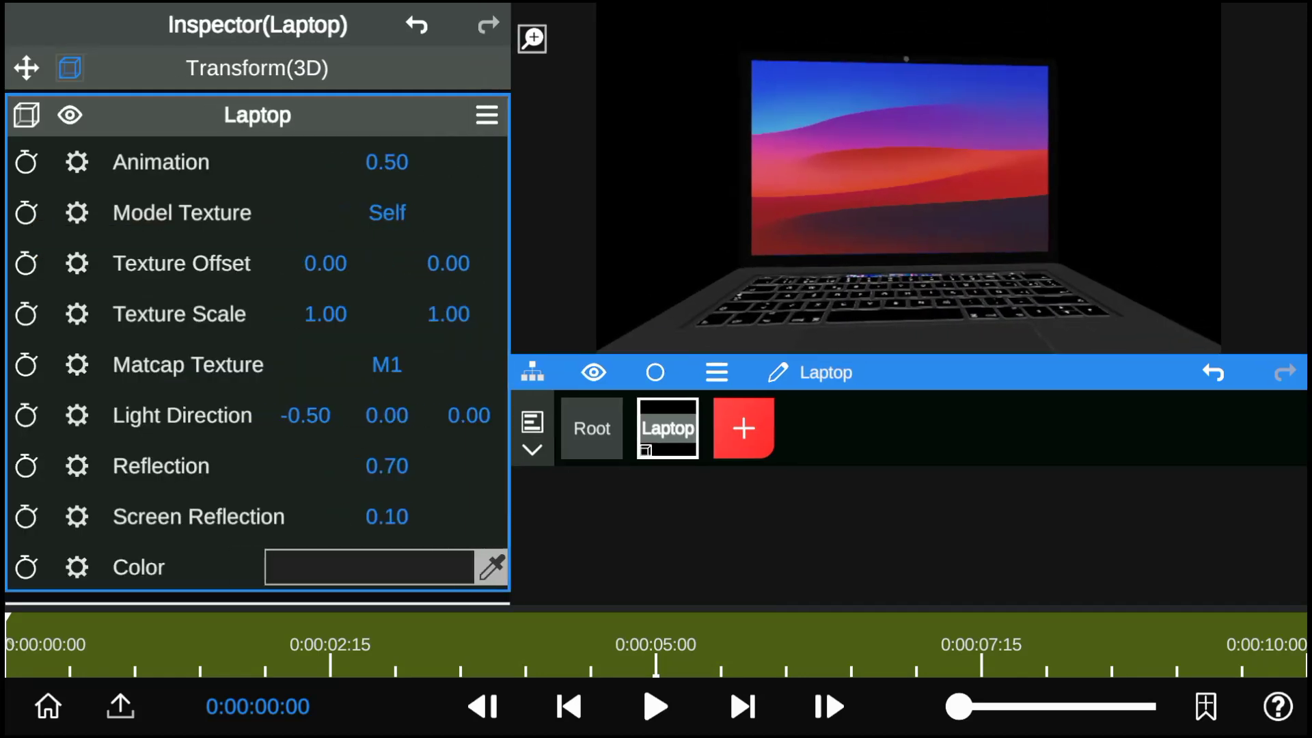
Close the laptop lid slightly to Animation 0.45 and leave the screen texture unchanged
mouse_move(397, 162)
left_mouse_down()
mouse_move(437, 162)
mouse_move(397, 341)
left_mouse_up()
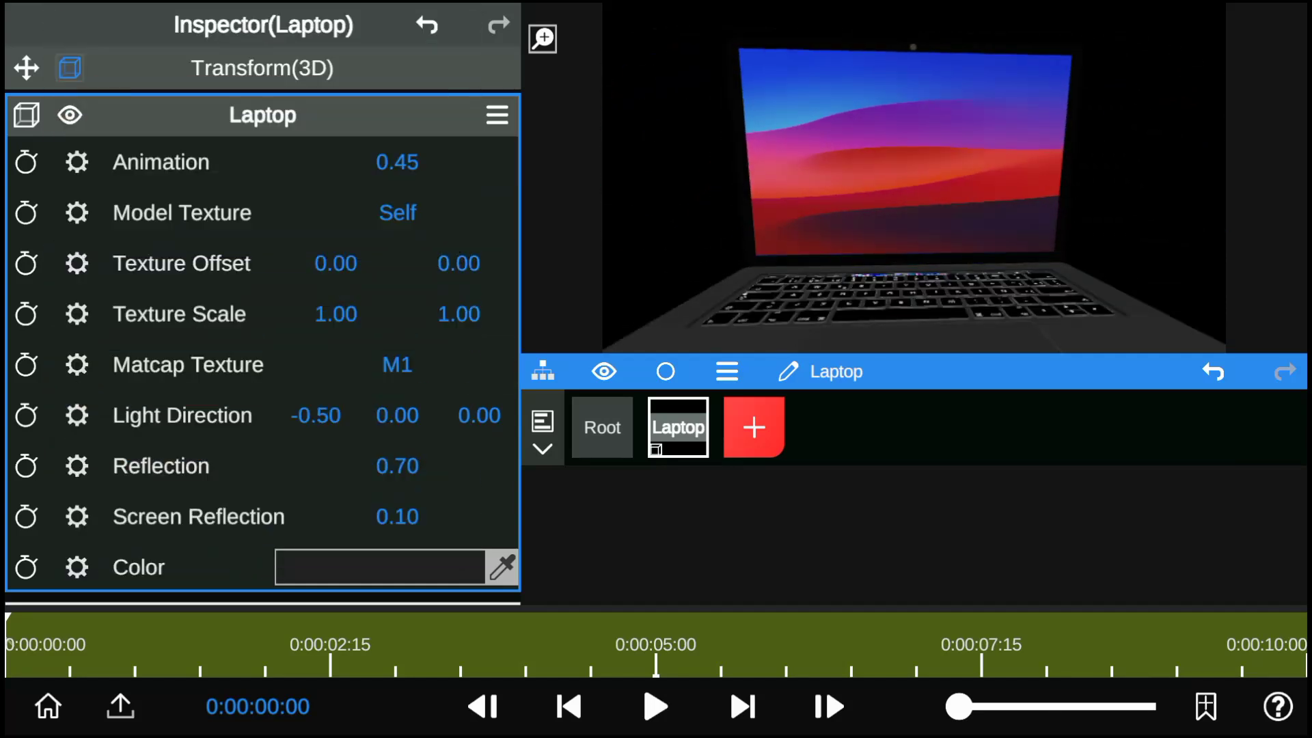
left_click(398, 213)
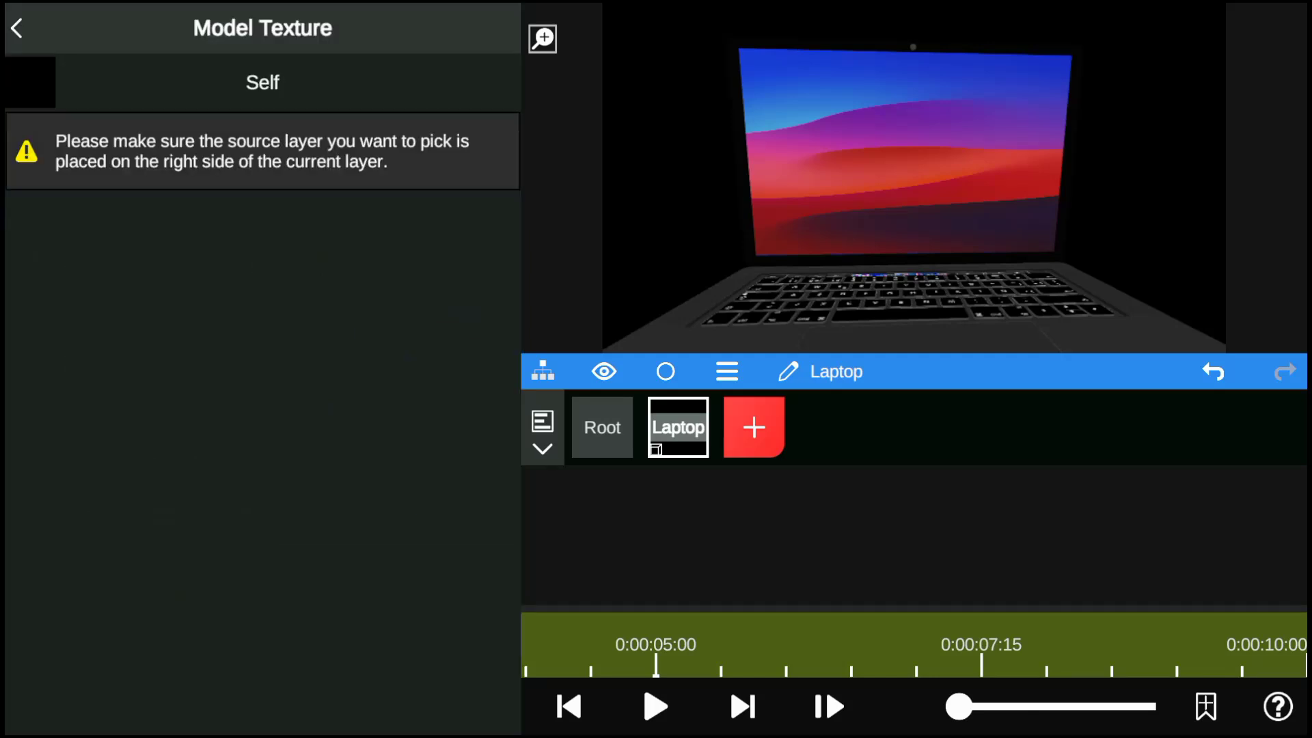
left_click(16, 28)
In the Root settings, change the timeline duration from 0:00:10:00 to 0:00:07:00
left_click(601, 427)
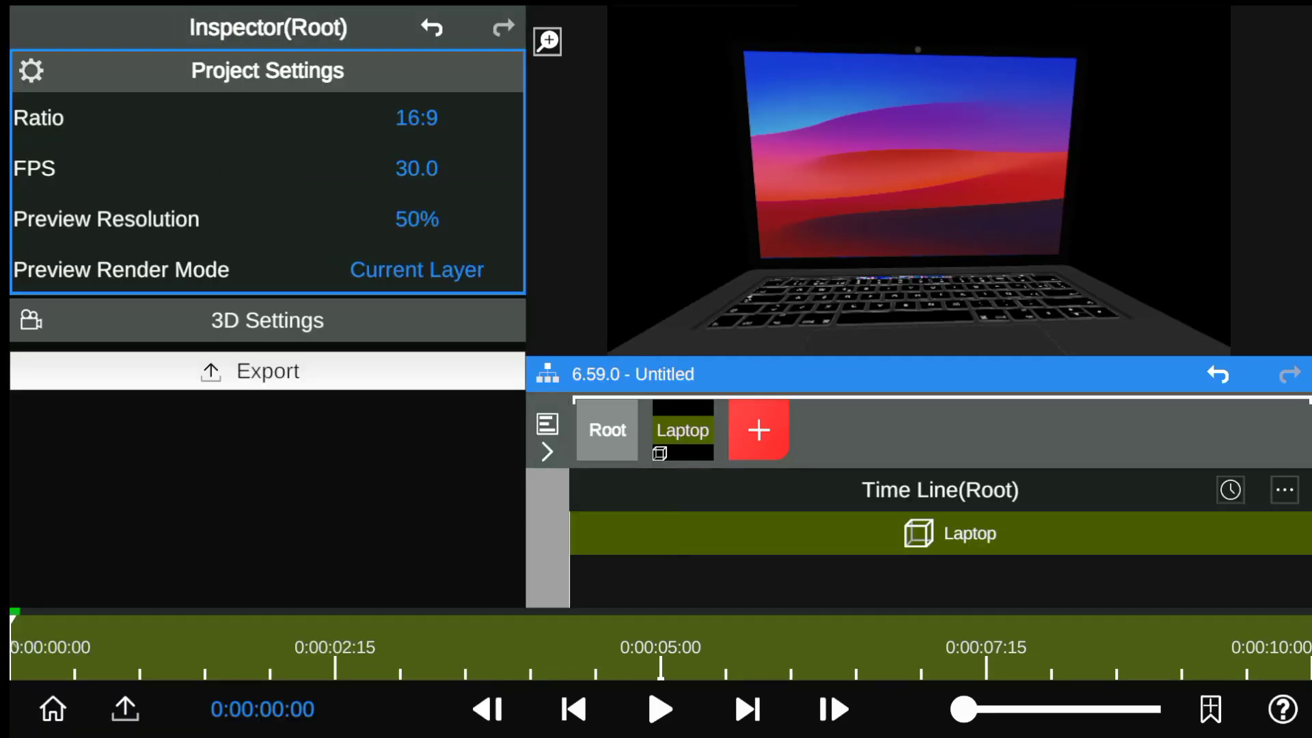
left_click(1229, 489)
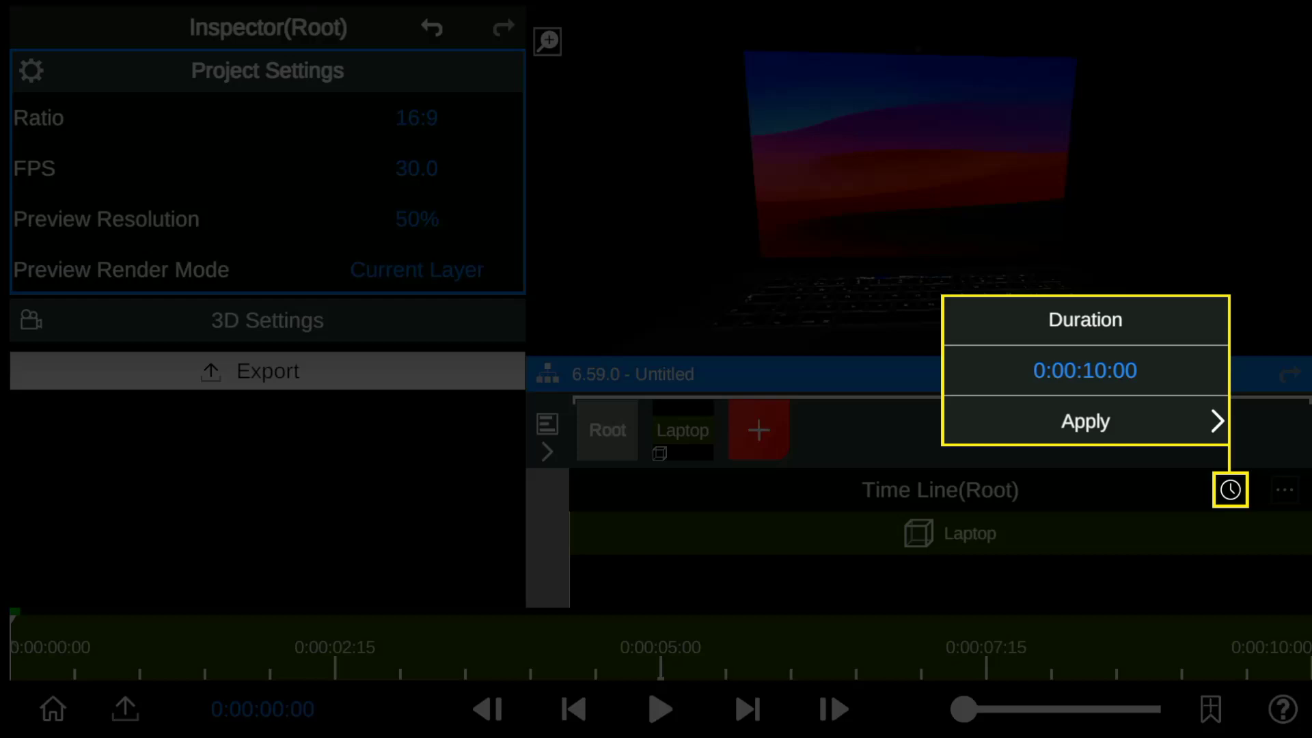
left_click(1085, 369)
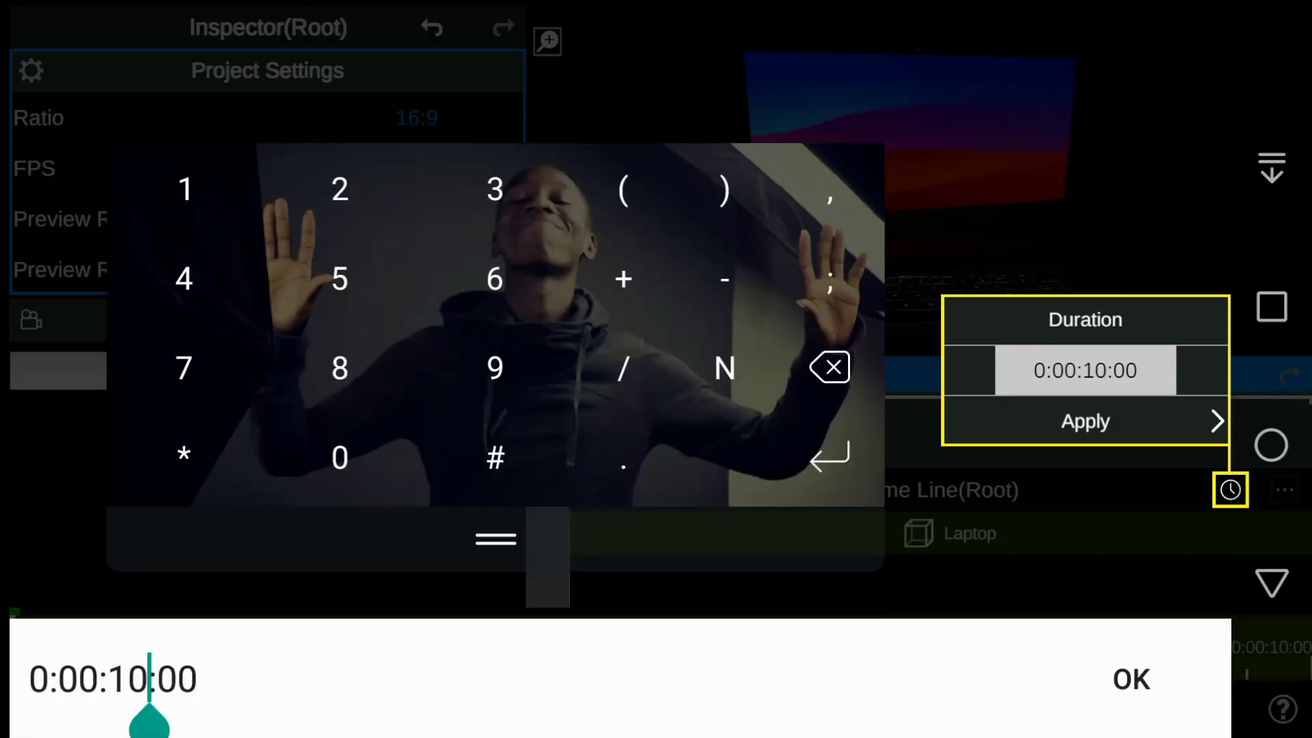
key("BackSpace")
key("BackSpace")
type("7")
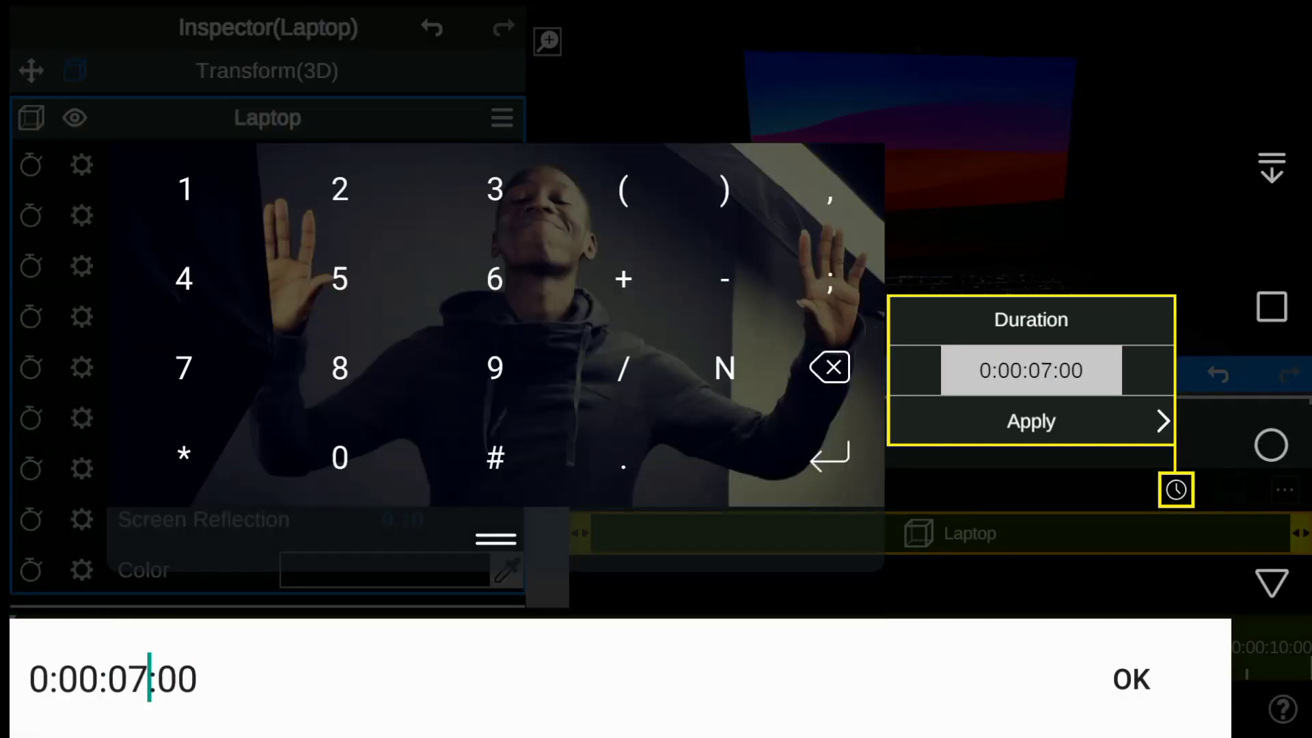
key("Return")
left_click(1030, 421)
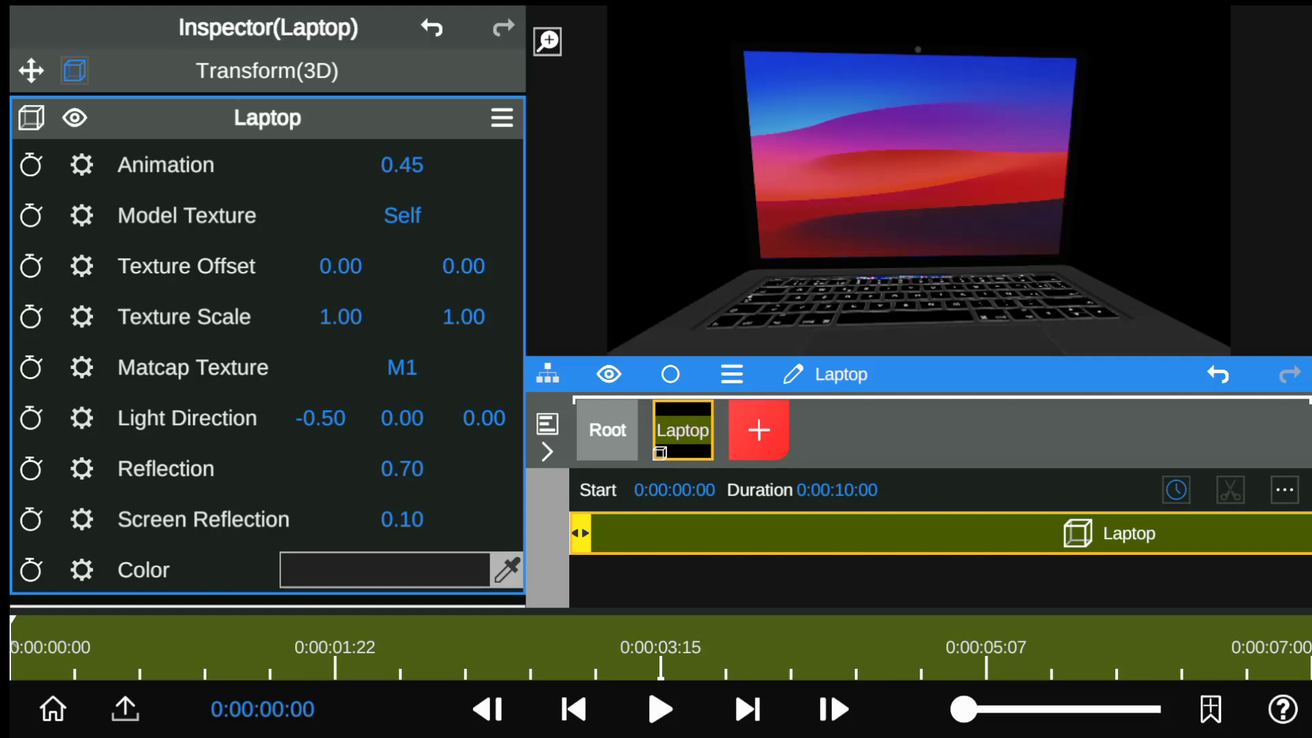
left_click(606, 430)
Switch the preview to All Layers and import the anime video as a Media layer
left_click(416, 269)
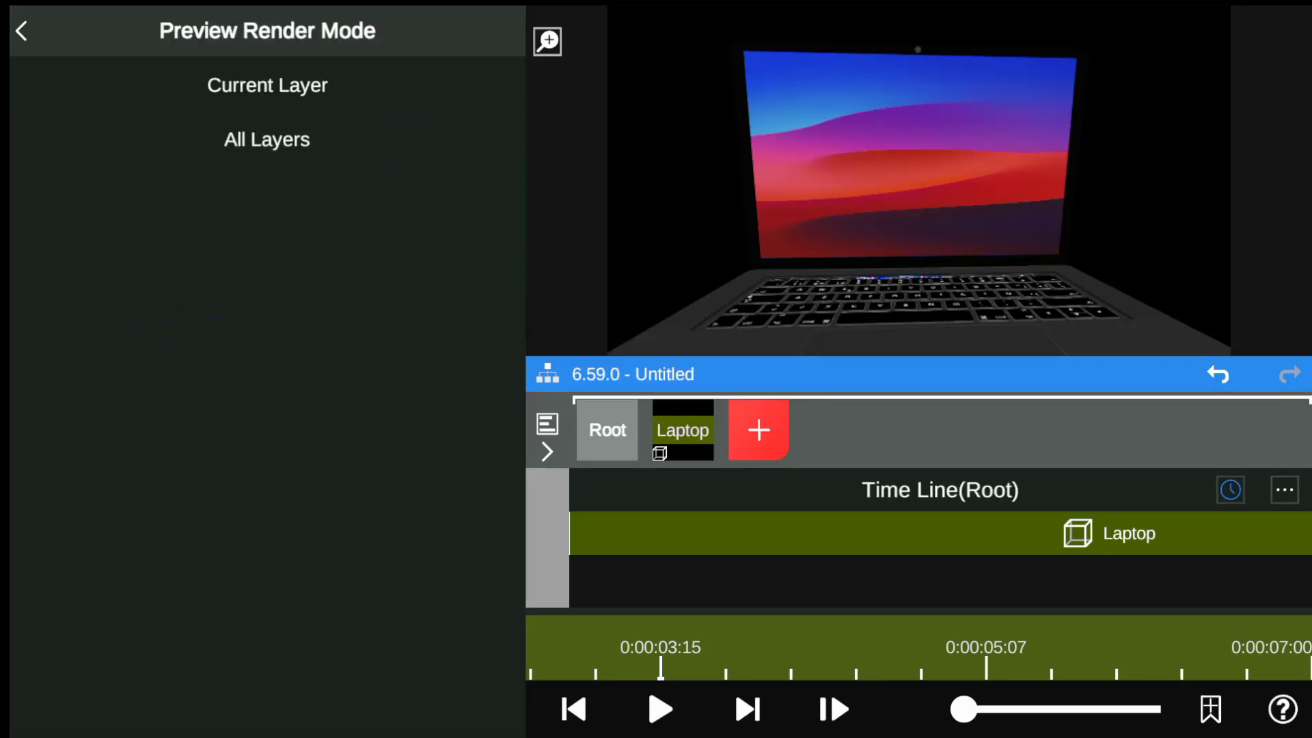
left_click(264, 137)
left_click(683, 430)
left_click(758, 430)
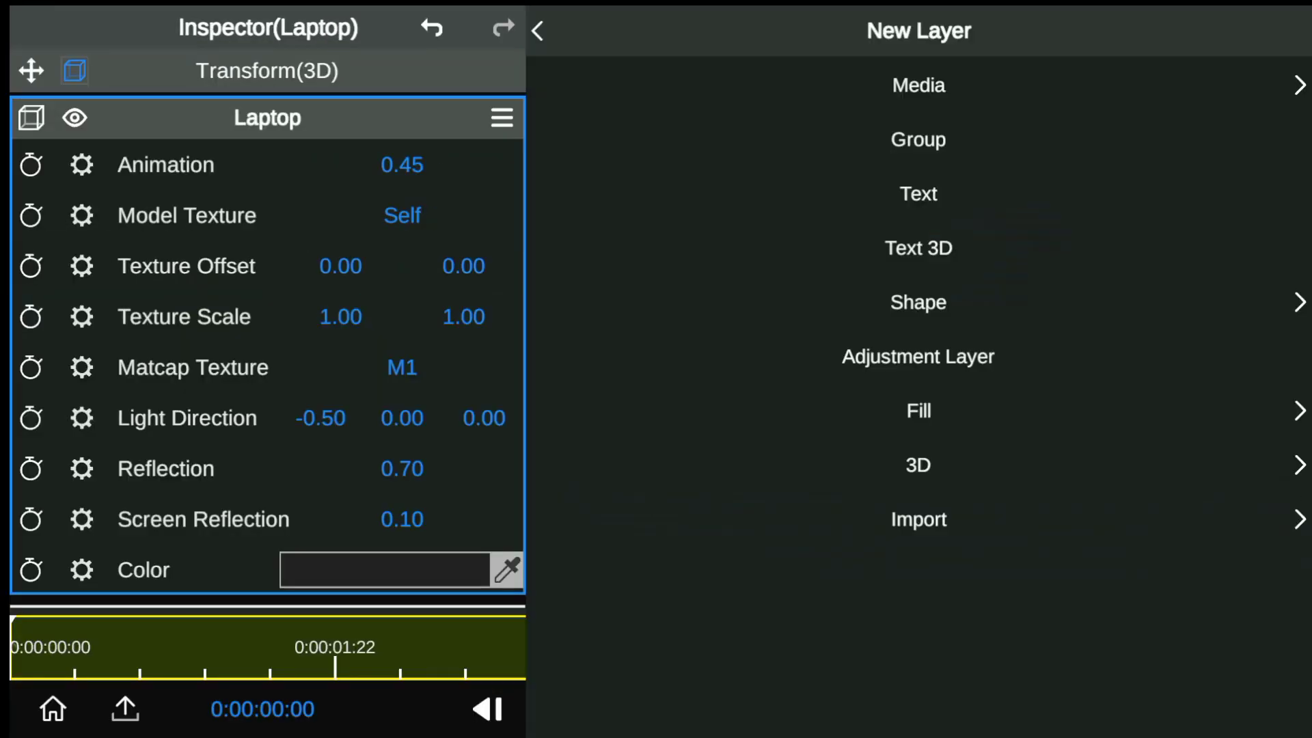
left_click(896, 84)
left_click(895, 84)
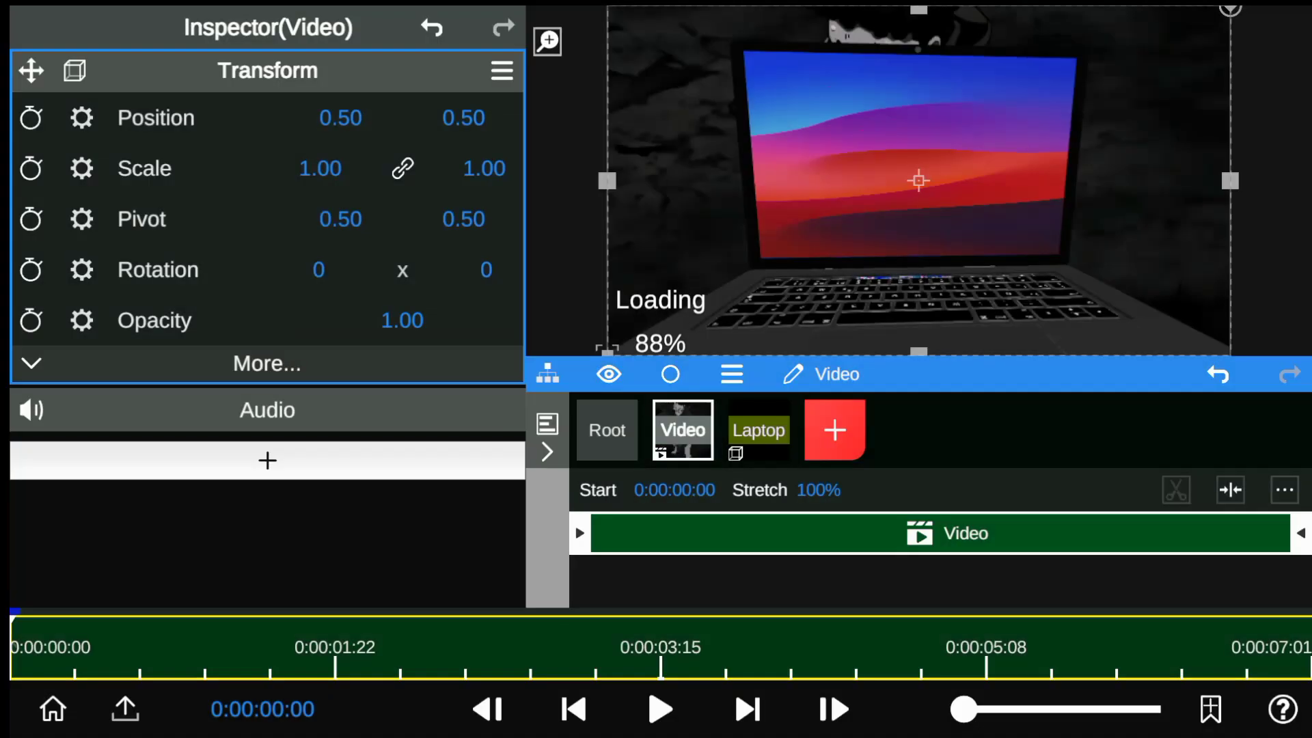
Temporarily hide the Laptop layer to play the video alone, then show it again
left_click(758, 430)
left_click(609, 374)
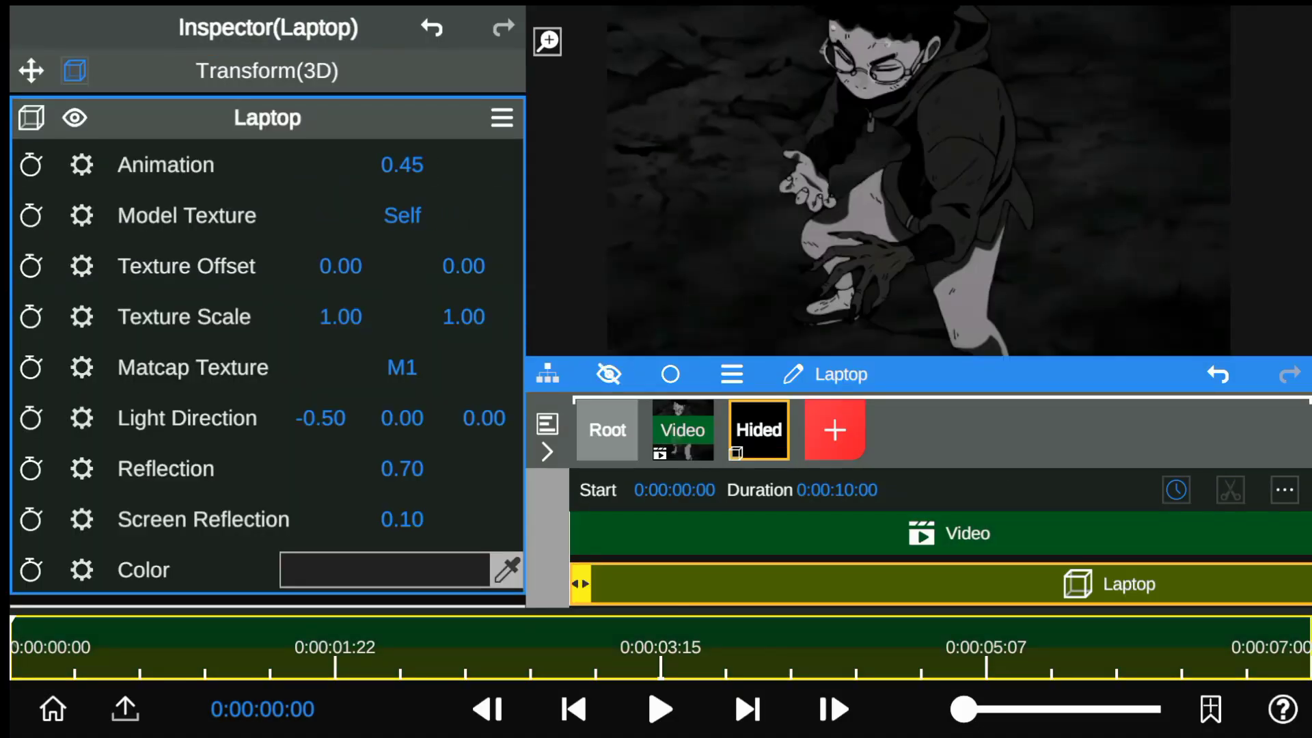
left_click(660, 708)
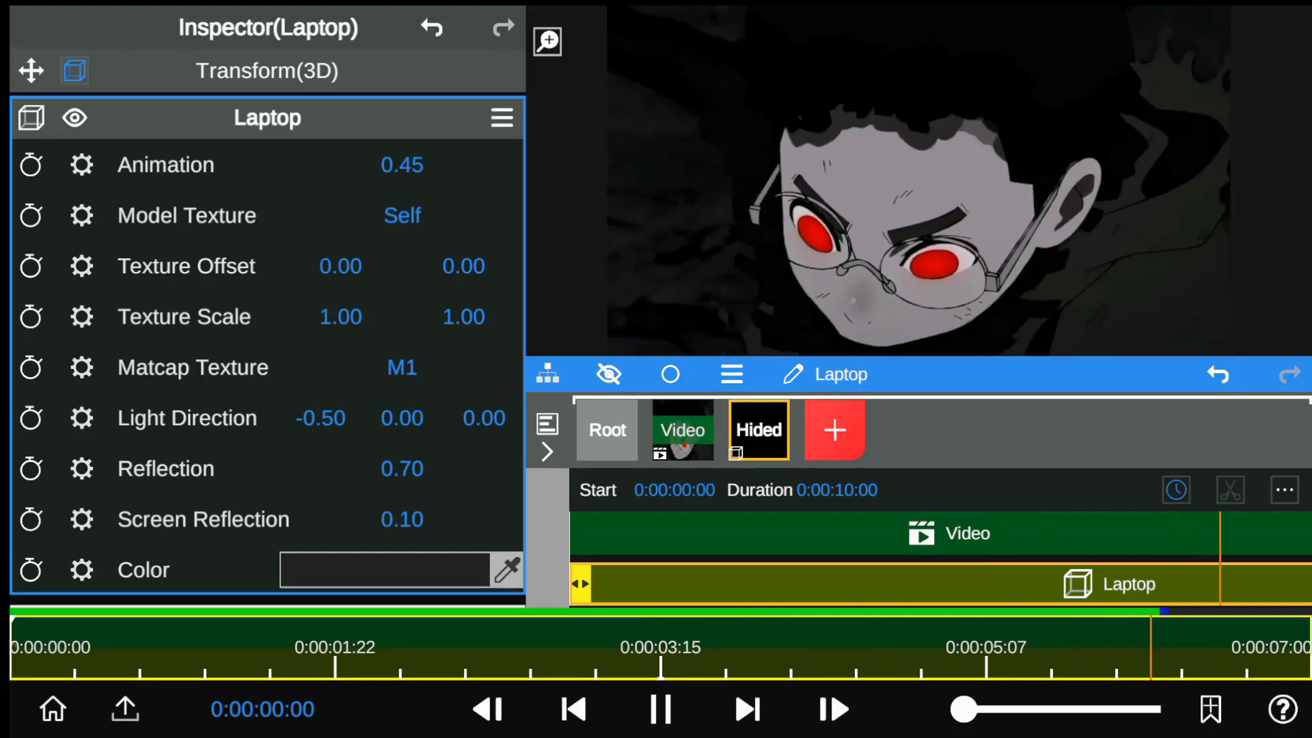
key("space")
left_click(607, 374)
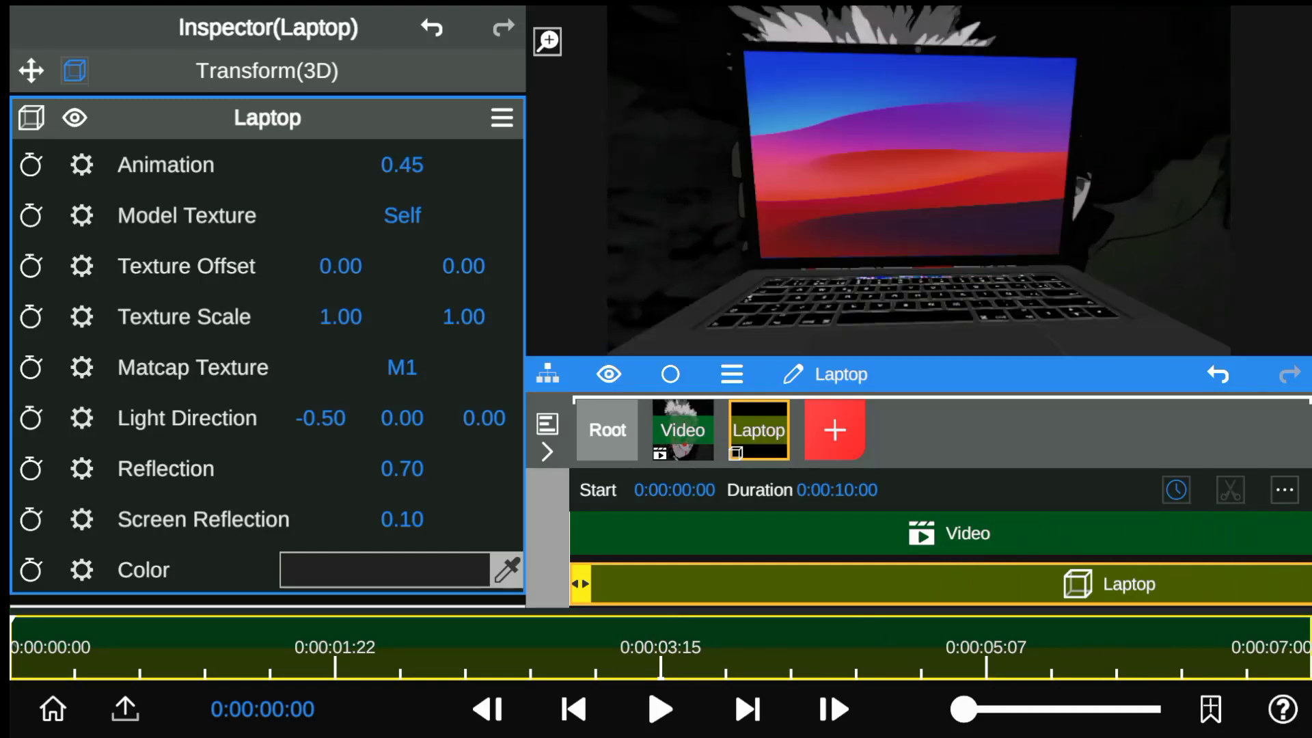
Move the Video layer below the Laptop layer and hide it
left_click(683, 430)
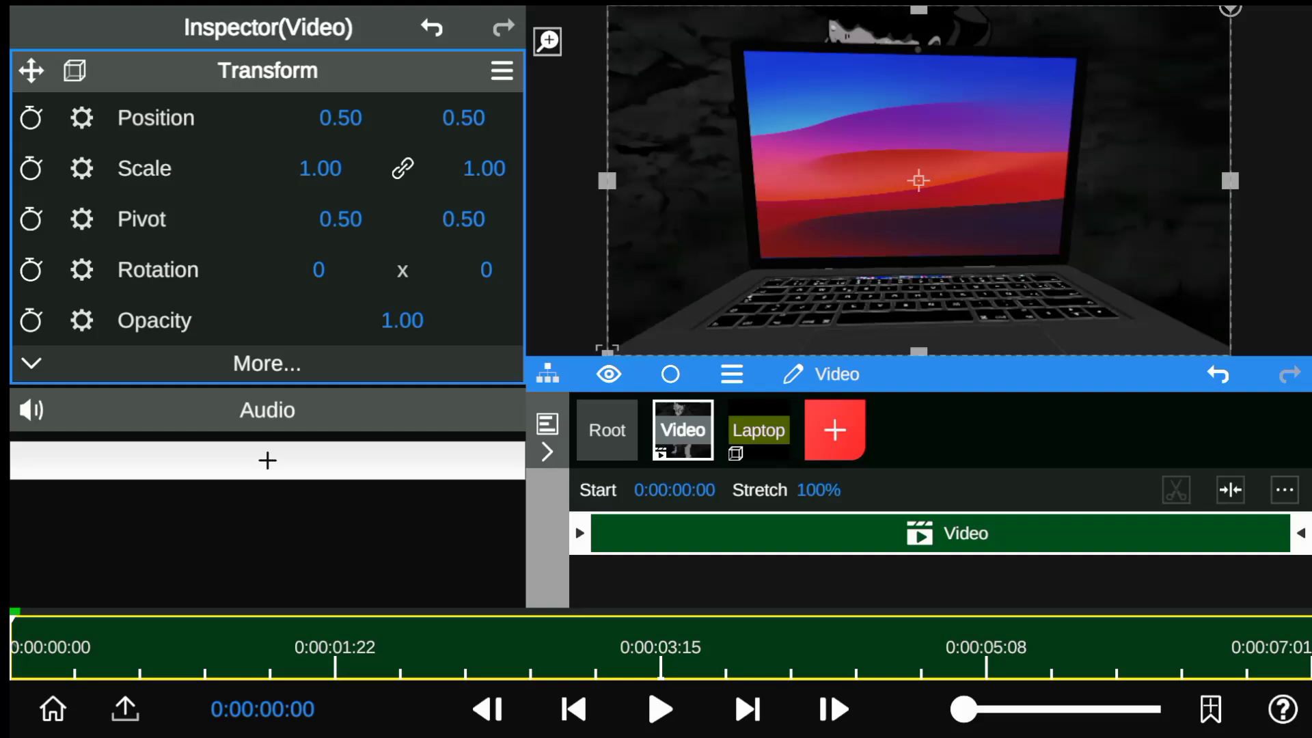
left_click_drag(683, 429, 690, 369)
left_click_drag(793, 367, 758, 429)
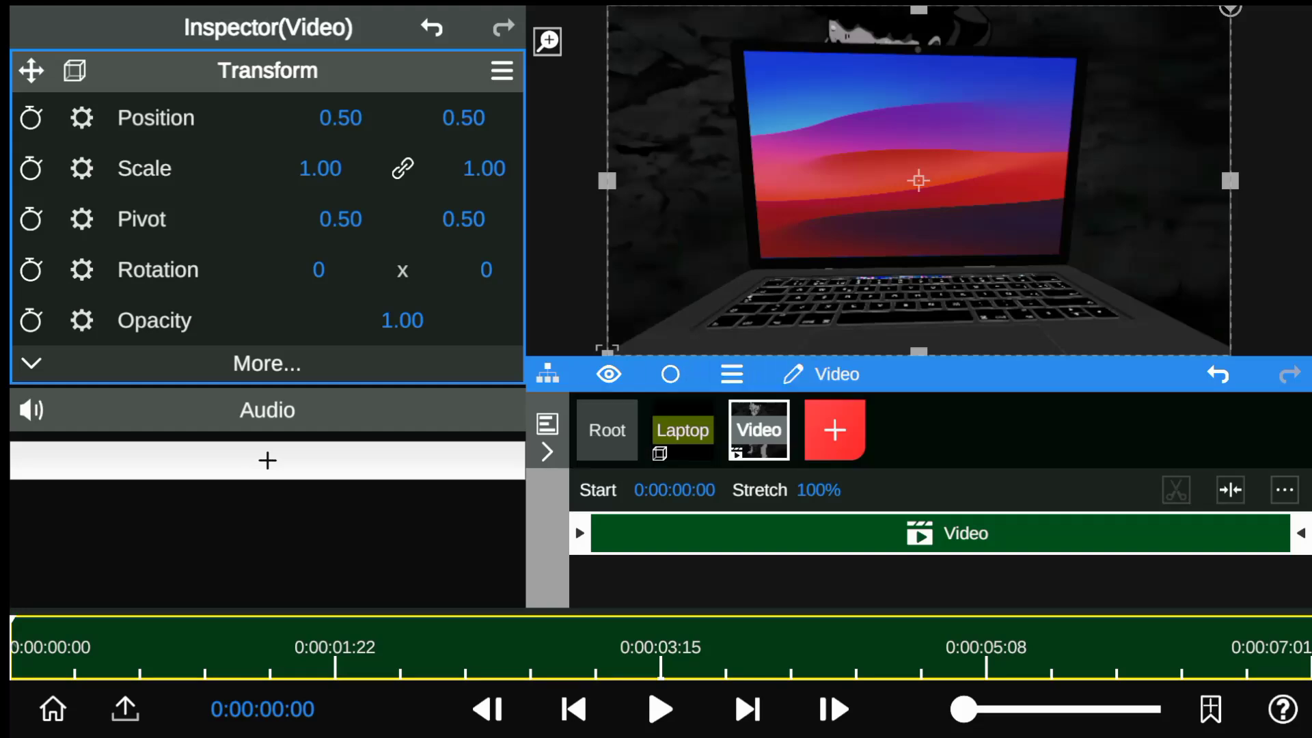
left_click(607, 429)
left_click(758, 430)
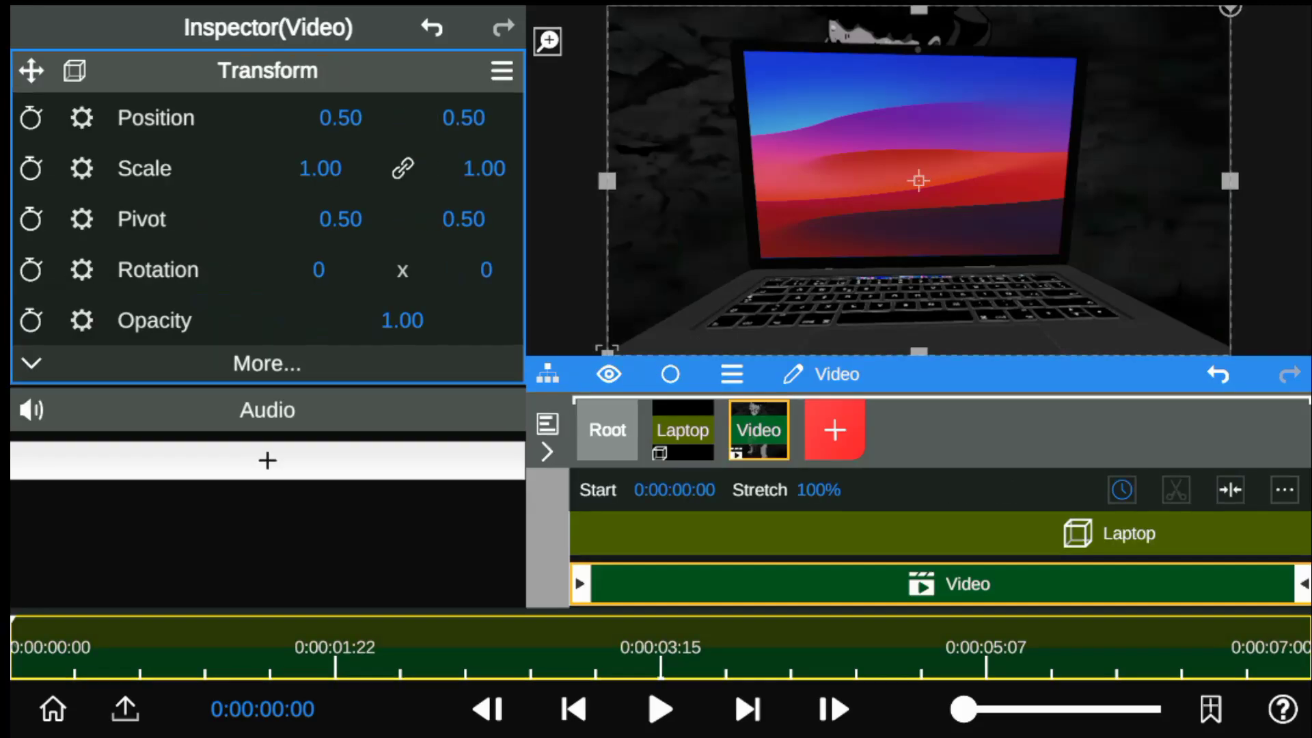
left_click(609, 374)
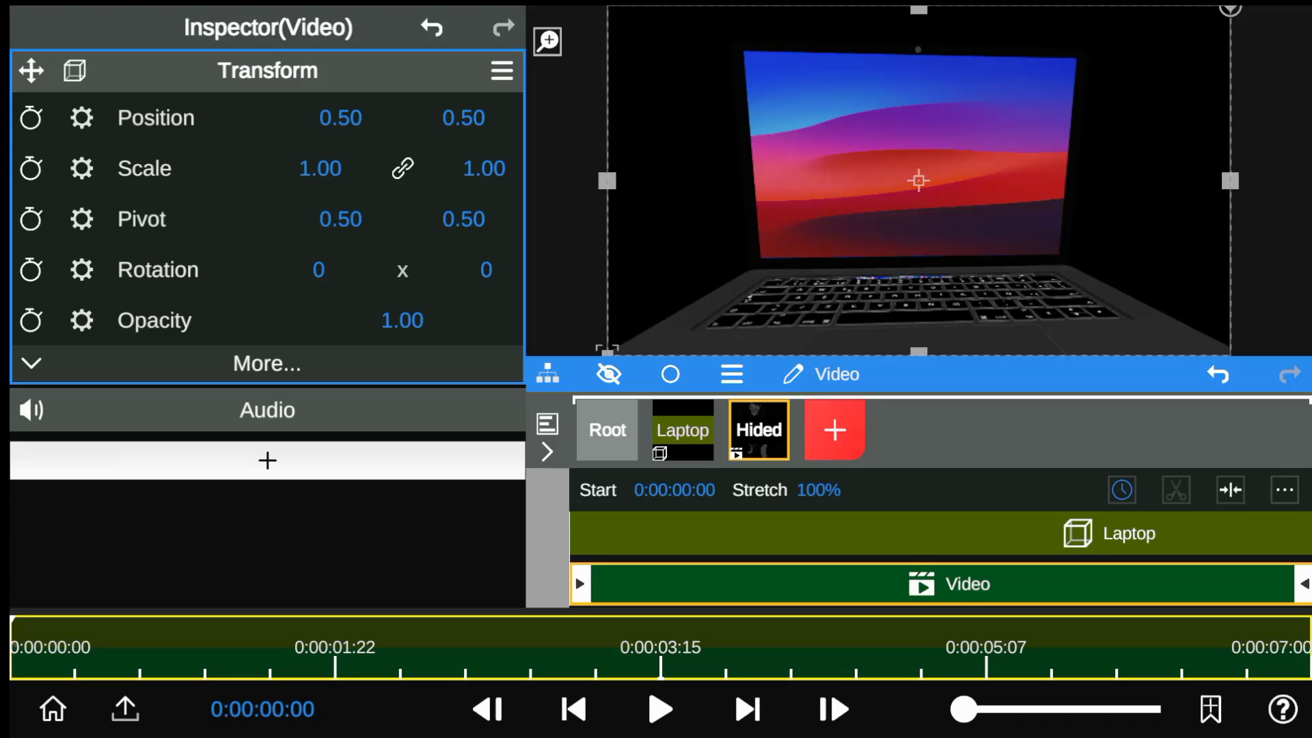
Set the Laptop's Model Texture to Video
left_click(683, 429)
left_click(402, 215)
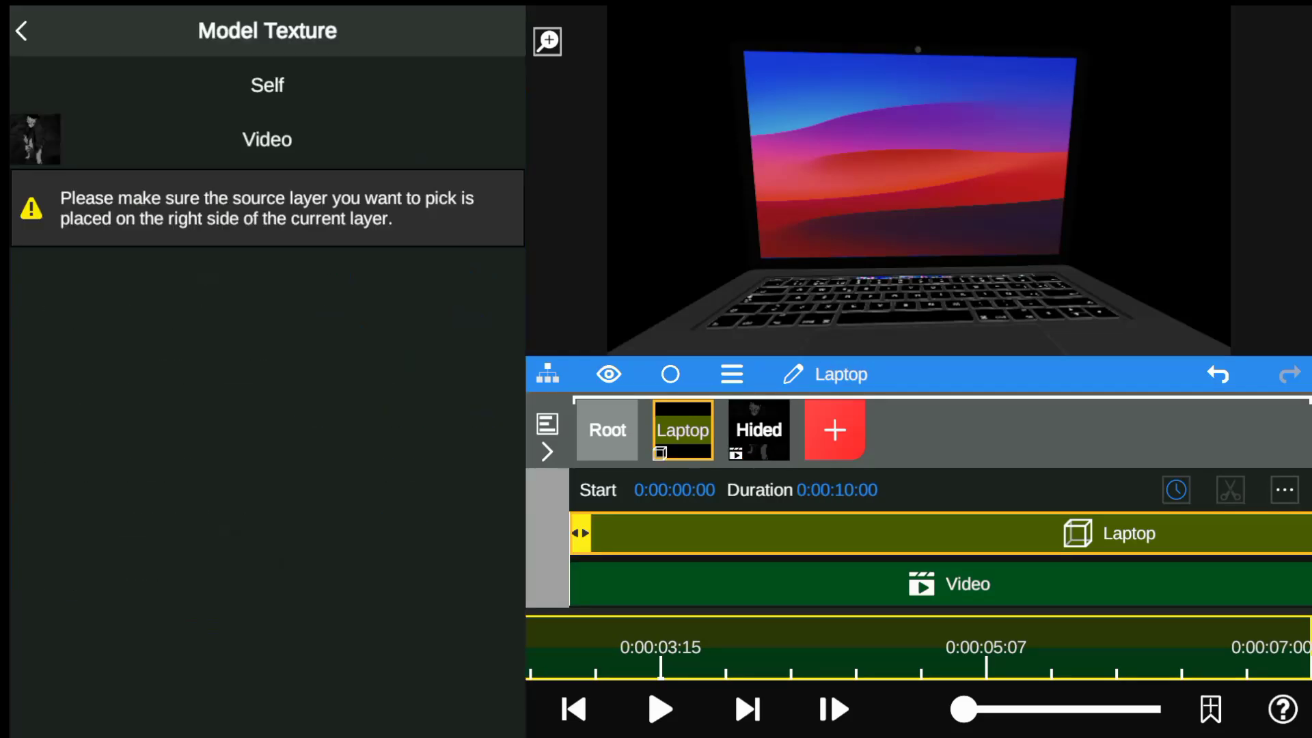
left_click(267, 139)
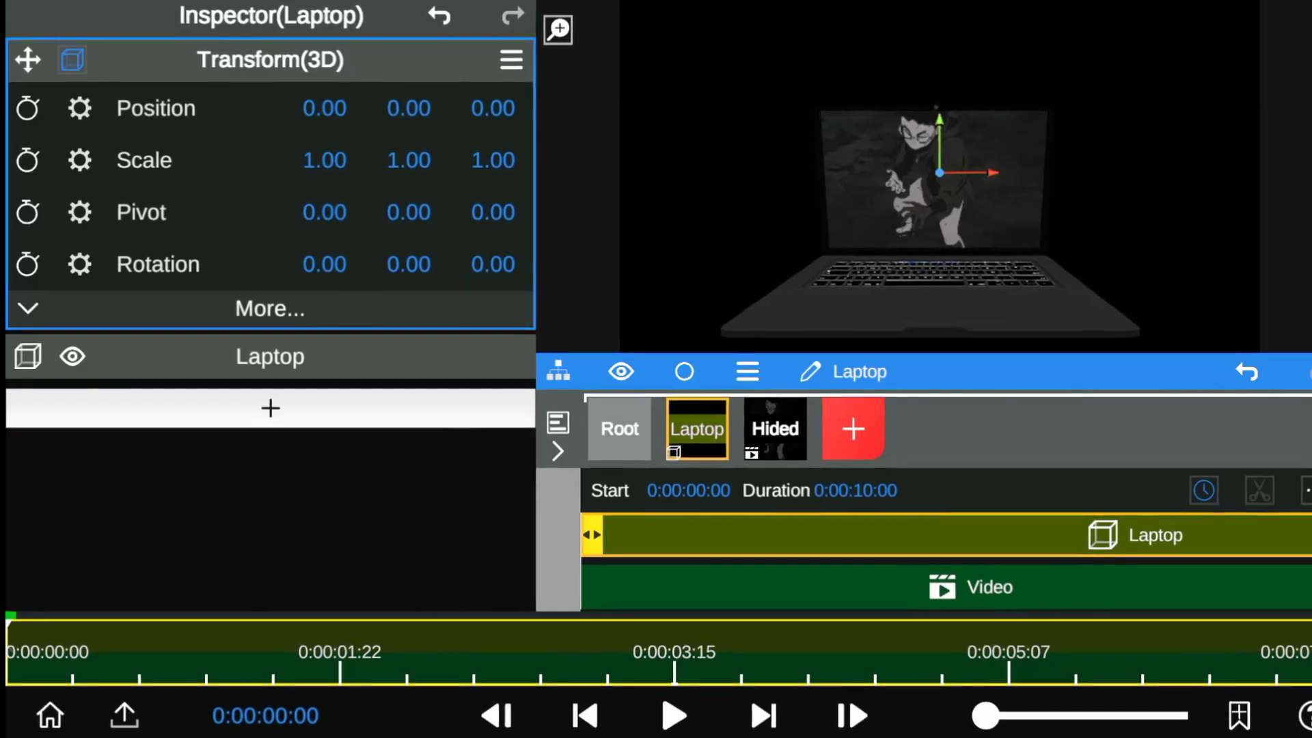
Keyframe the laptop's Z position, far at 0:00:00:00 and -0.48 at 0:00:00:25, and play it
left_click_drag(492, 108, 498, 113)
left_click(26, 115)
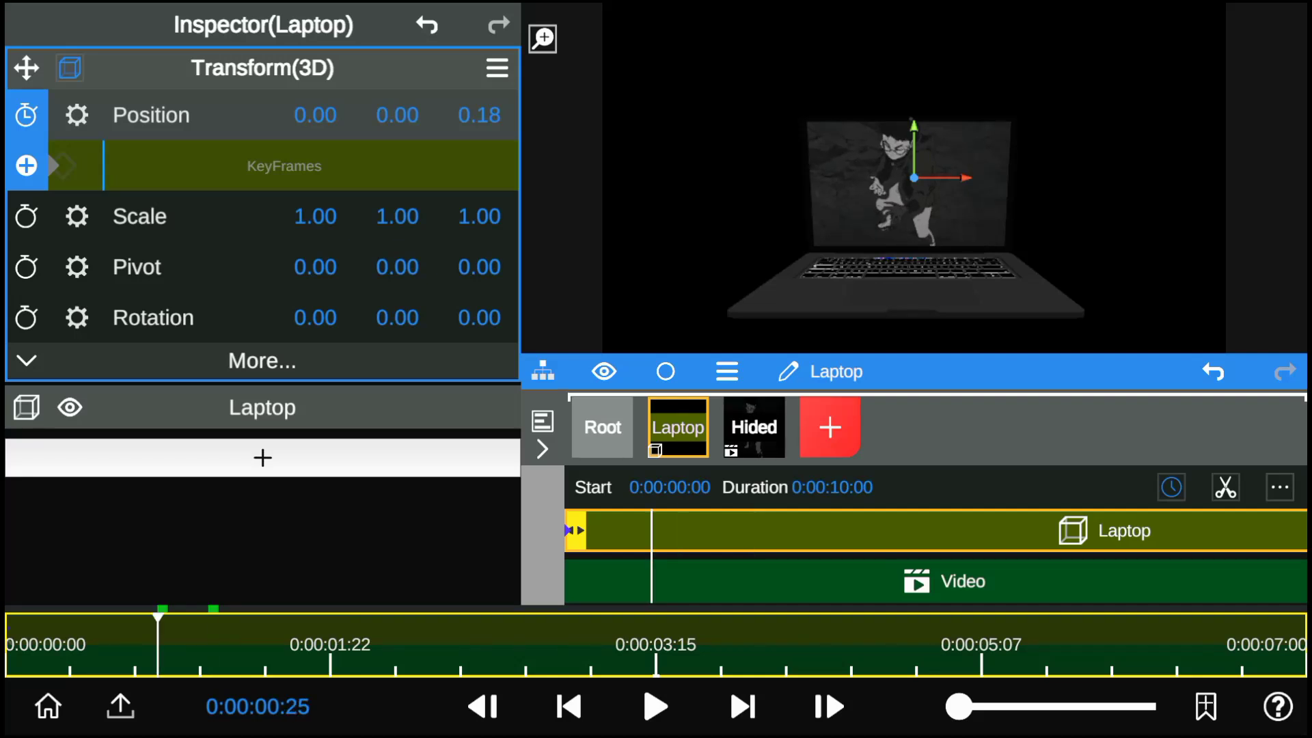
left_click_drag(479, 115, 416, 115)
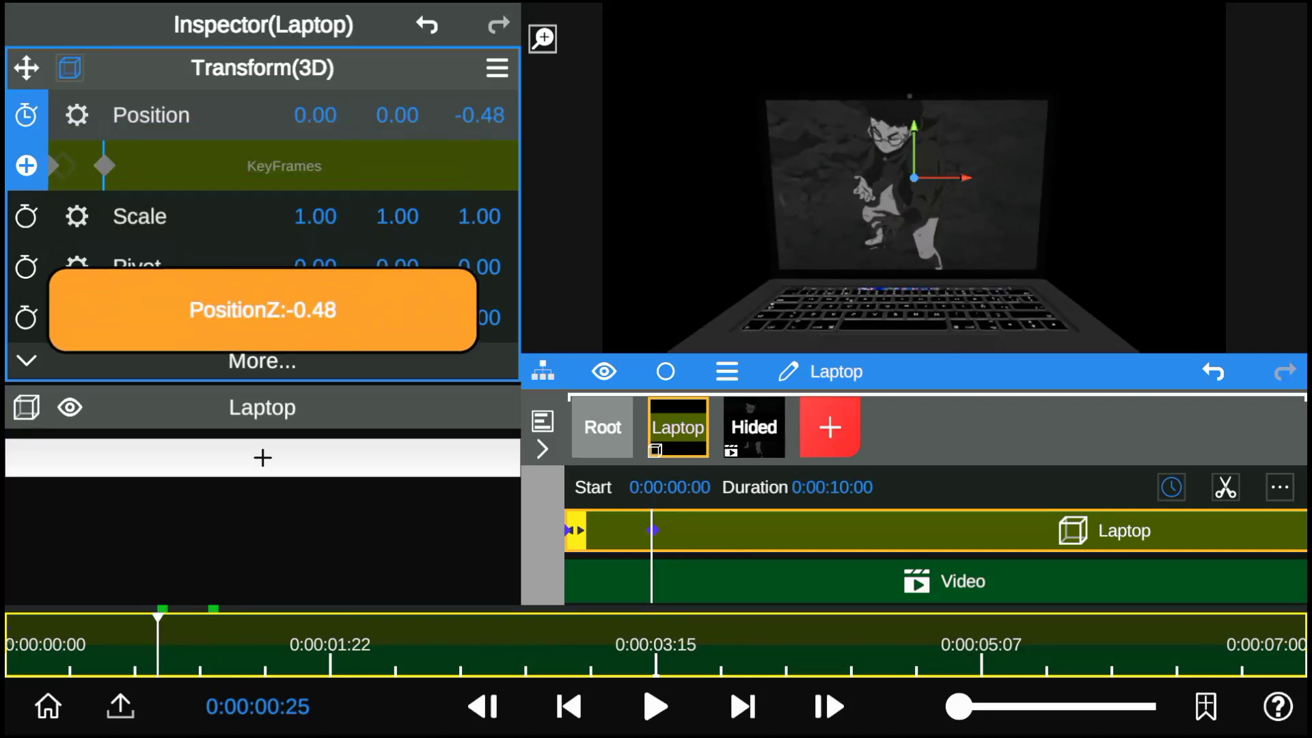
left_click(569, 706)
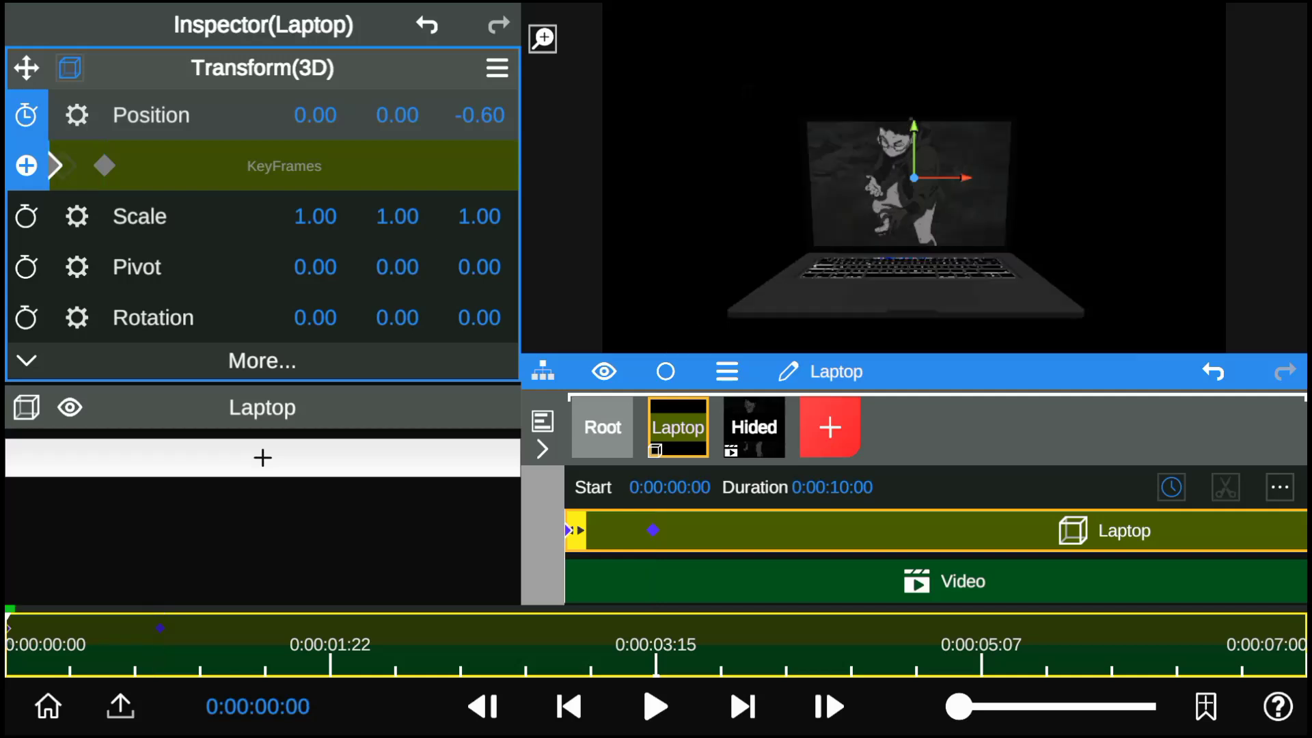
left_click_drag(479, 114, 574, 114)
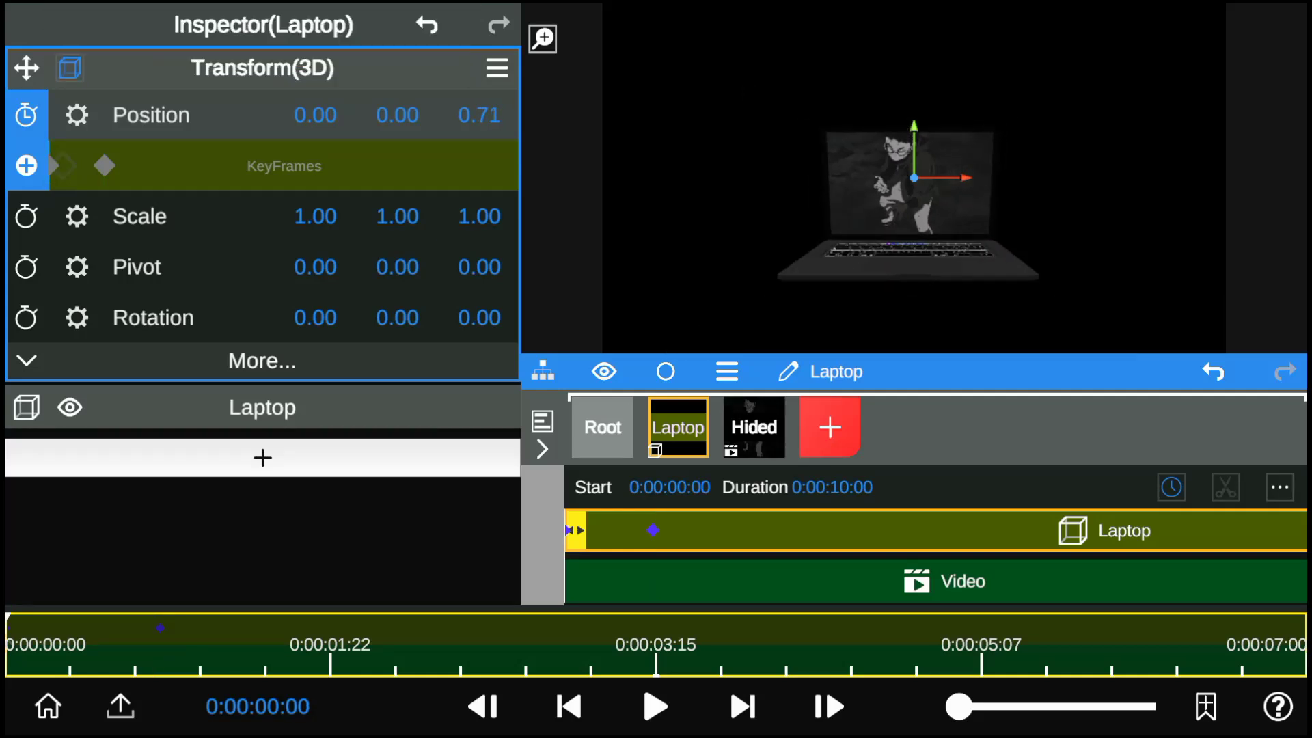
left_click(655, 706)
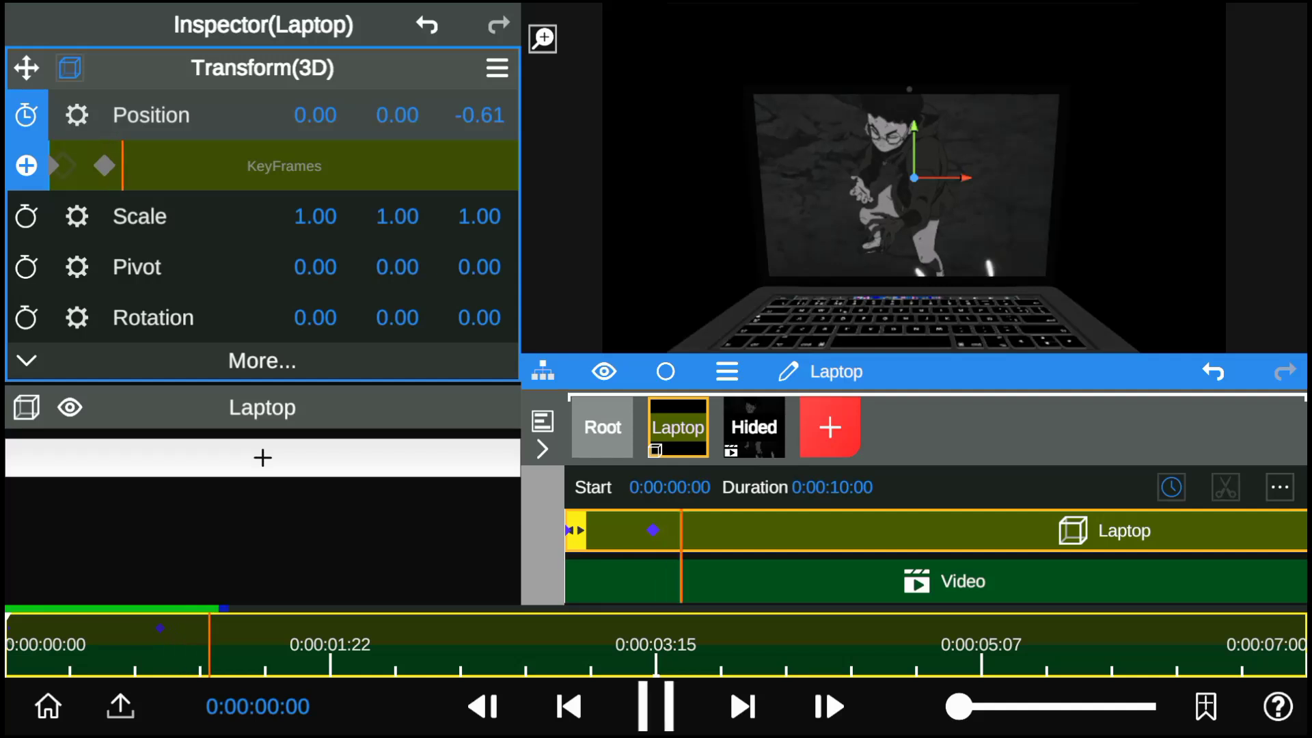
left_click(752, 581)
left_click(888, 531)
Keyframe the lid Animation from 0.00 at the start to 0.46, play it, and shift the screen texture
left_click(262, 407)
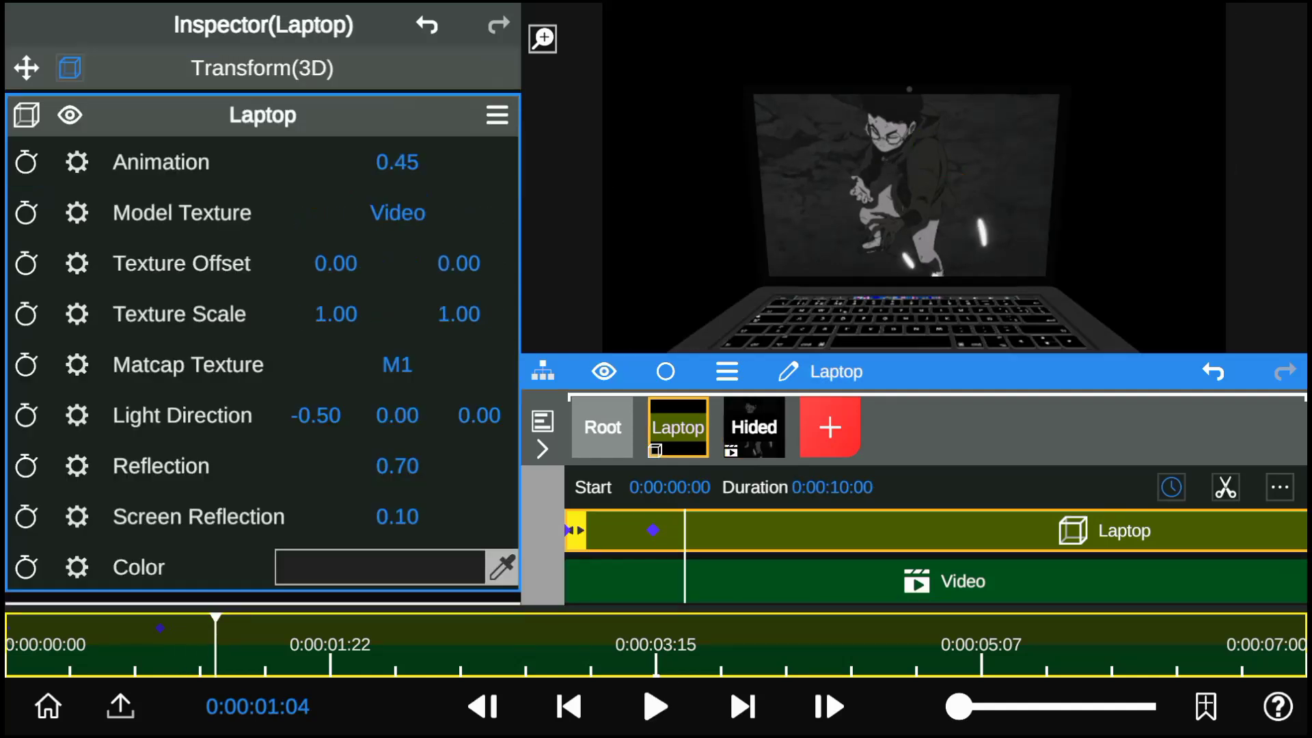
left_click(568, 706)
left_click_drag(396, 162, 262, 493)
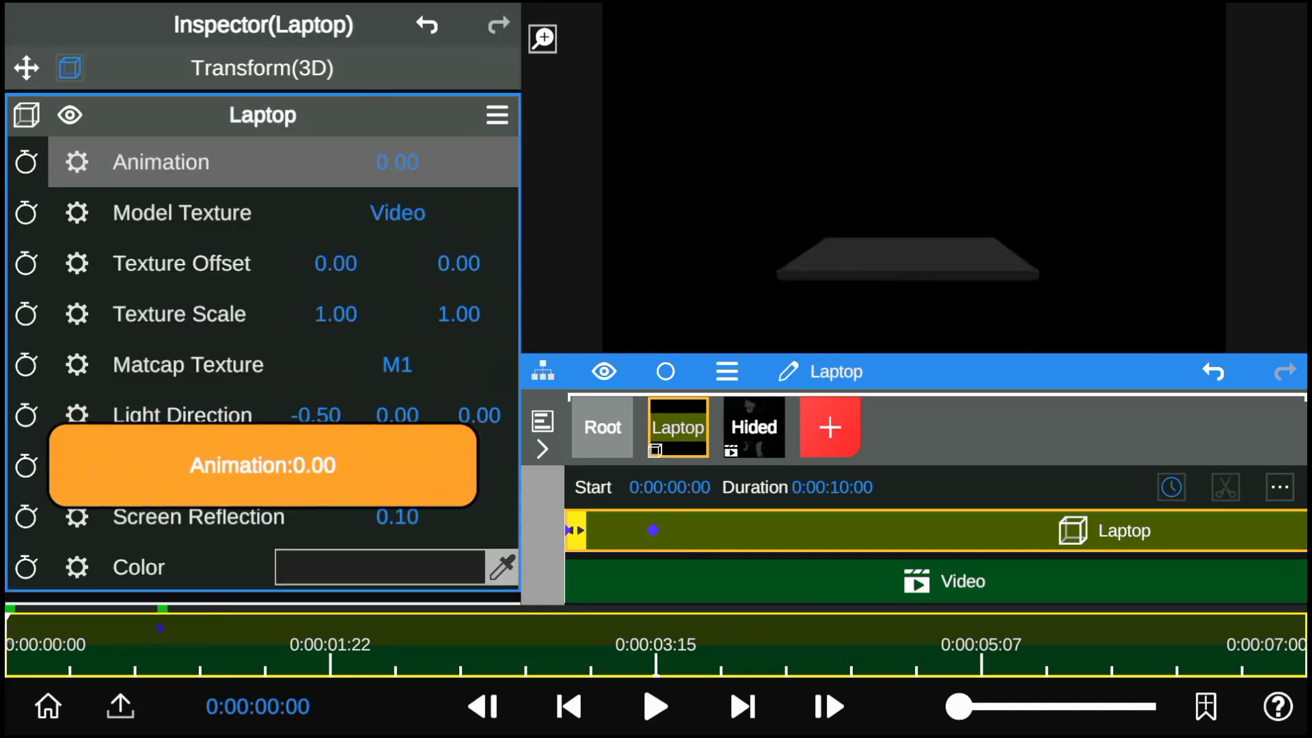
left_click(26, 162)
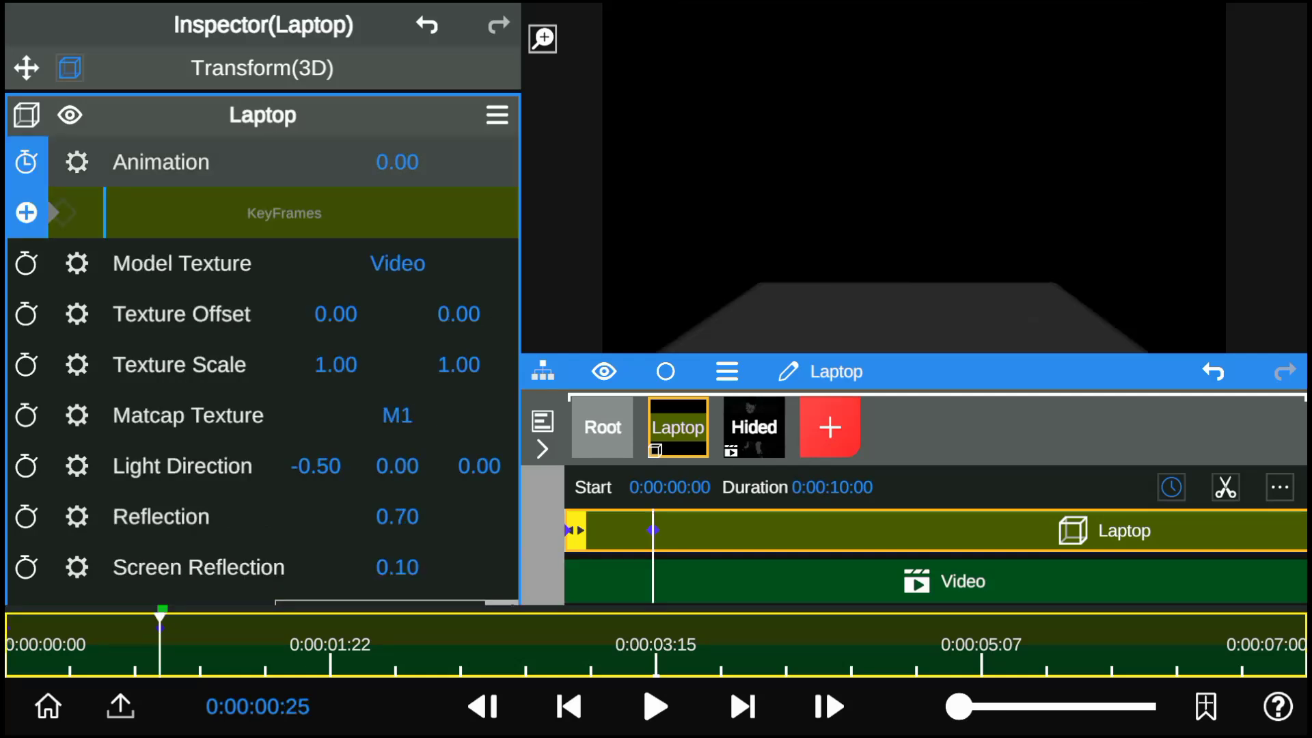
mouse_move(397, 162)
left_mouse_down()
mouse_move(437, 162)
mouse_move(424, 162)
left_mouse_up()
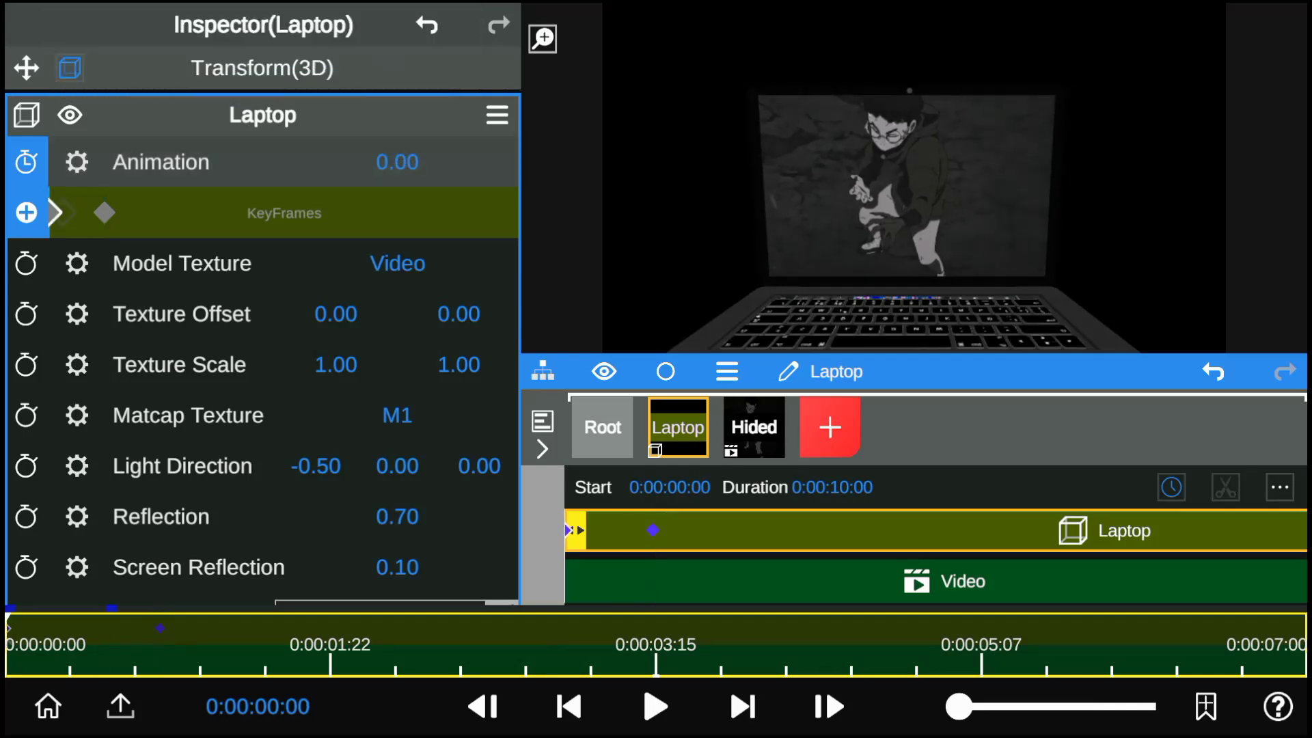
key("space")
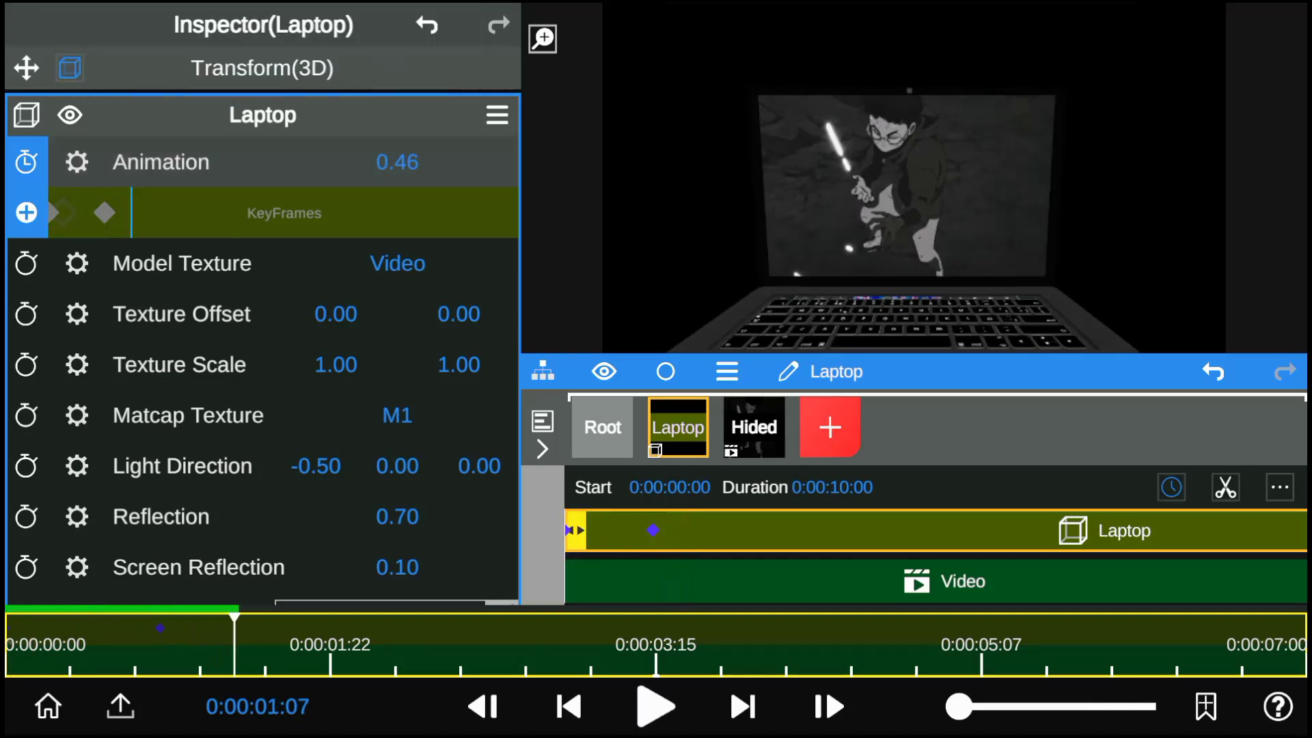
mouse_move(335, 314)
left_mouse_down()
mouse_move(334, 108)
mouse_move(335, 337)
mouse_move(335, 287)
left_mouse_up()
Reset the screen Texture Offset and Texture Scale to their defaults
left_click(427, 26)
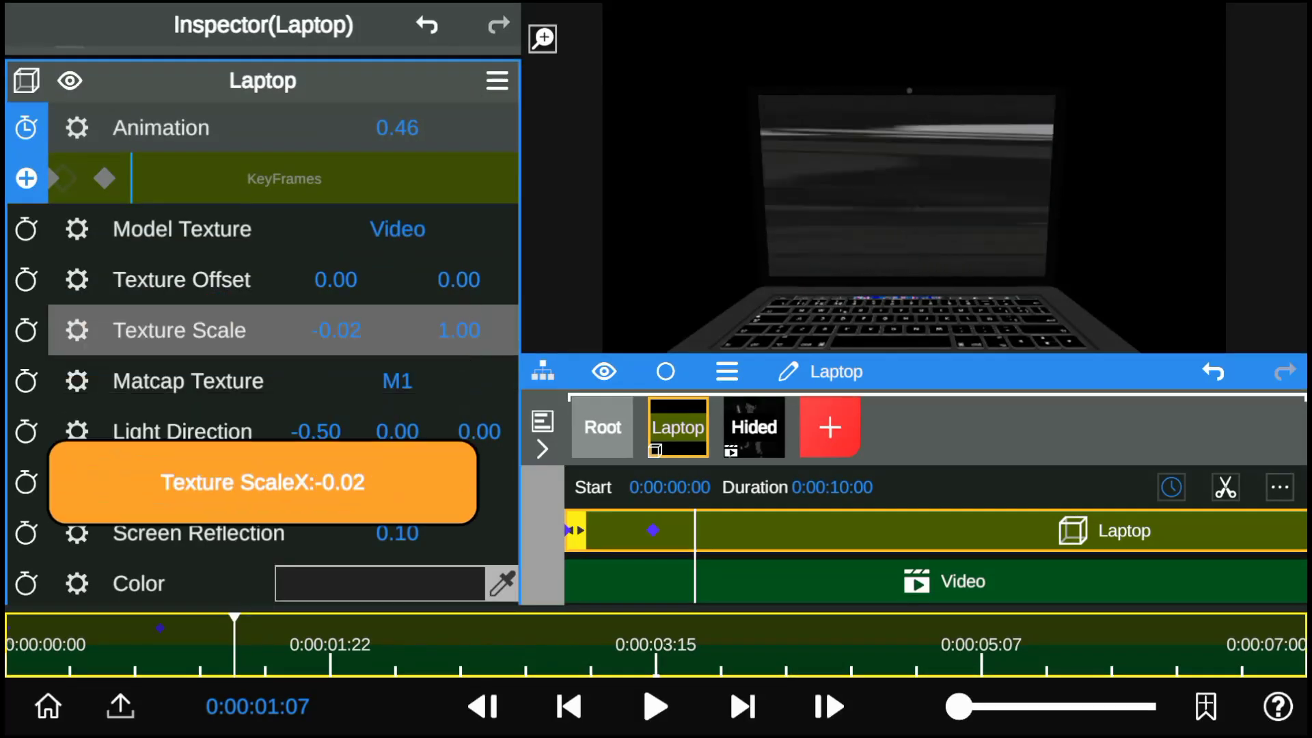
mouse_move(459, 330)
left_mouse_down()
mouse_move(459, 526)
mouse_move(459, 198)
left_mouse_up()
left_click(76, 330)
left_click(236, 399)
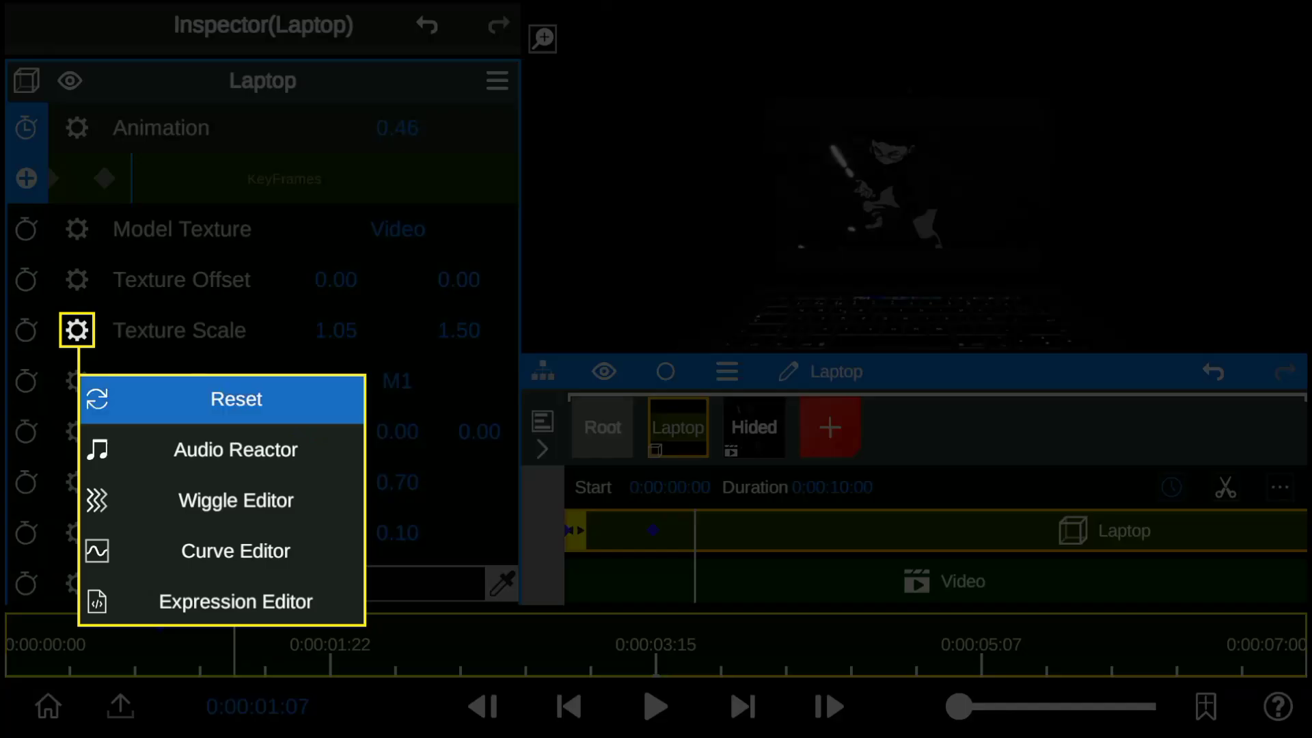
Try the M7 and M4 matcaps, then settle on M14 for the laptop
left_click(397, 380)
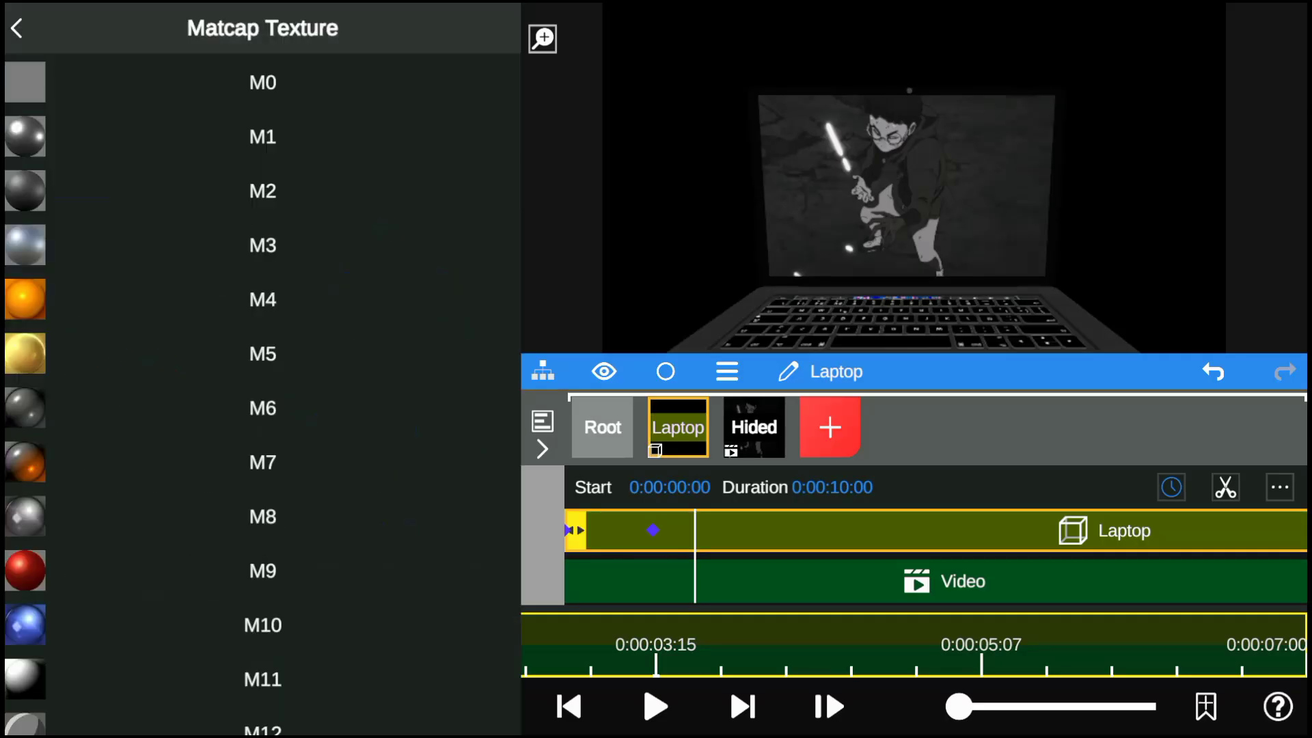
left_click(262, 461)
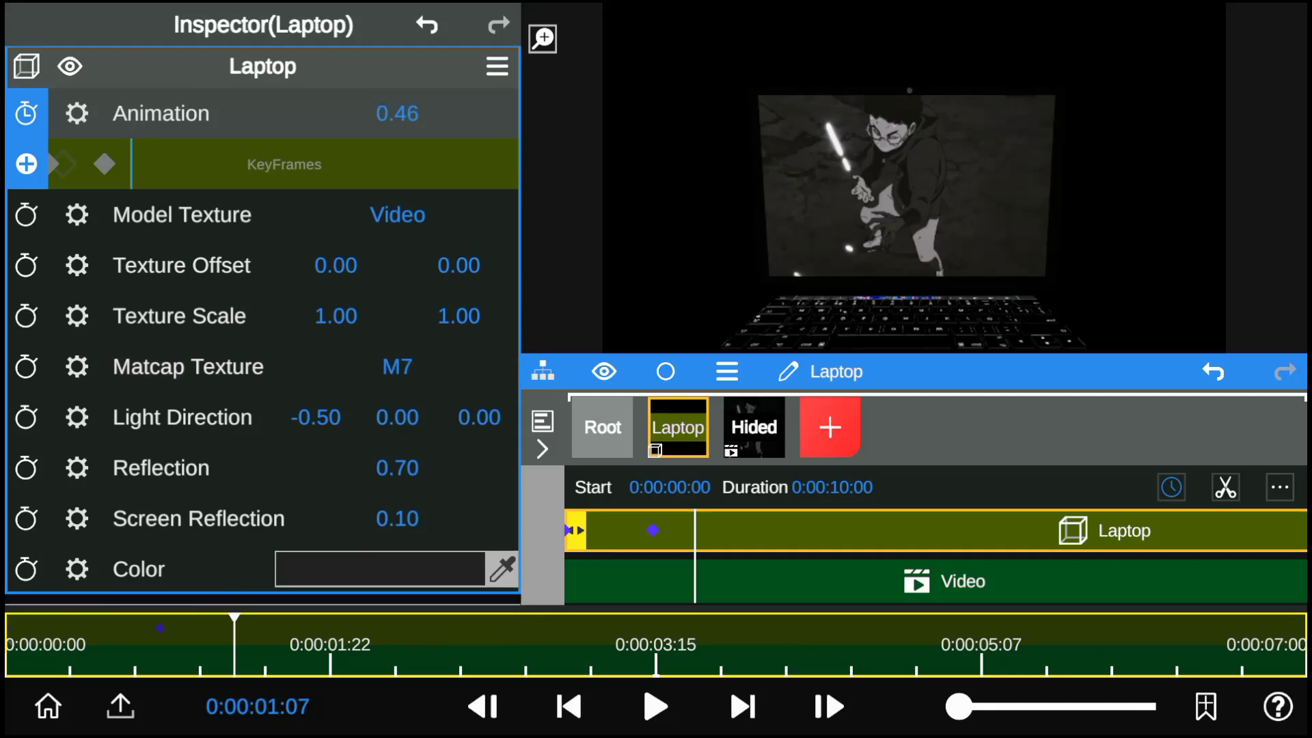
left_click(396, 366)
left_click(263, 299)
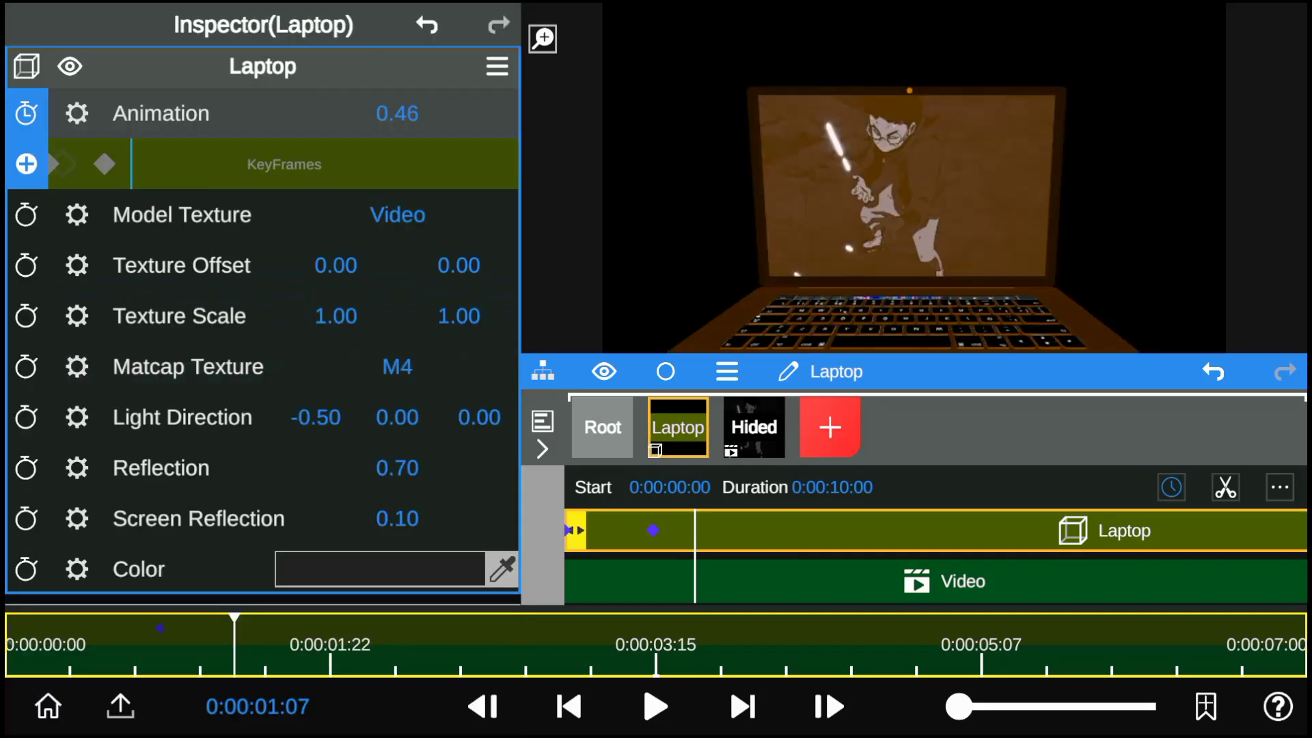
left_click(397, 366)
scroll(262, 397, "down", 5)
left_click(262, 485)
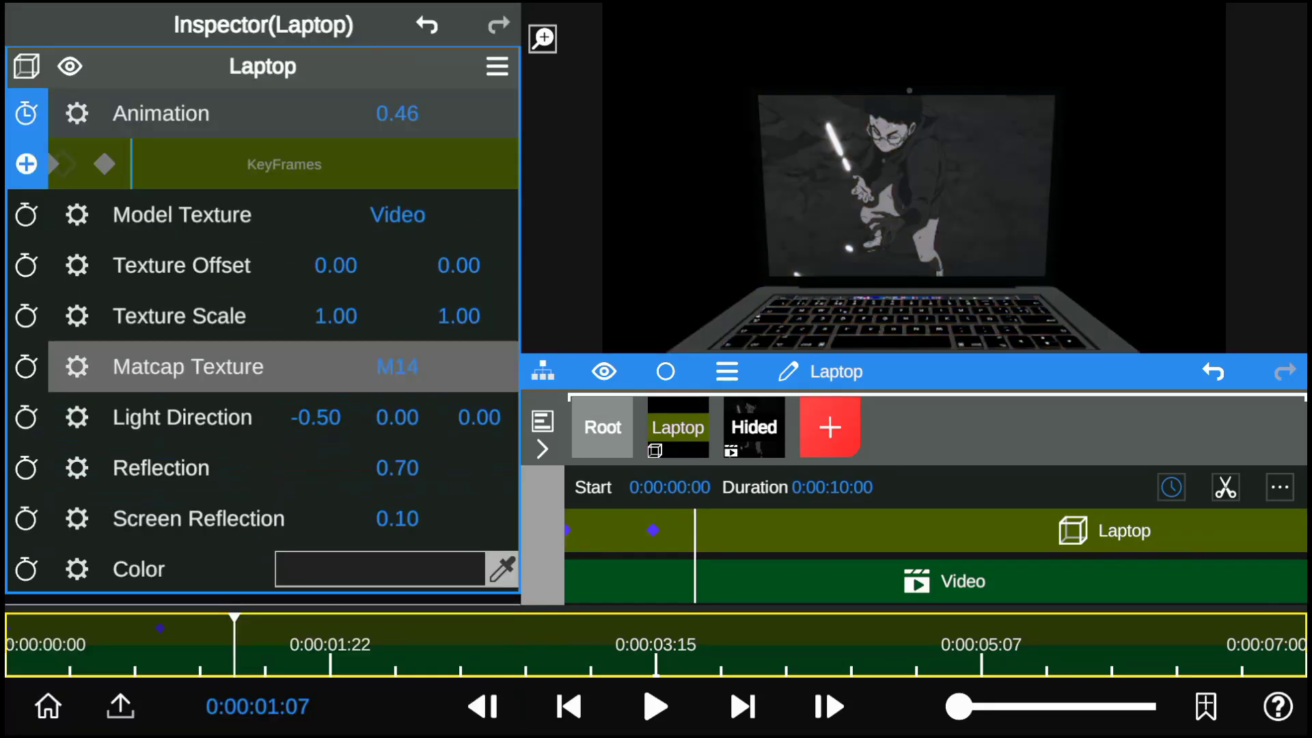
Set light direction to 0.07, 0.01, 0.00, Reflection to 1.70 and Screen Reflection to 0.03
left_click_drag(316, 417, 316, 269)
mouse_move(397, 417)
left_mouse_down()
mouse_move(397, 319)
mouse_move(396, 415)
left_mouse_up()
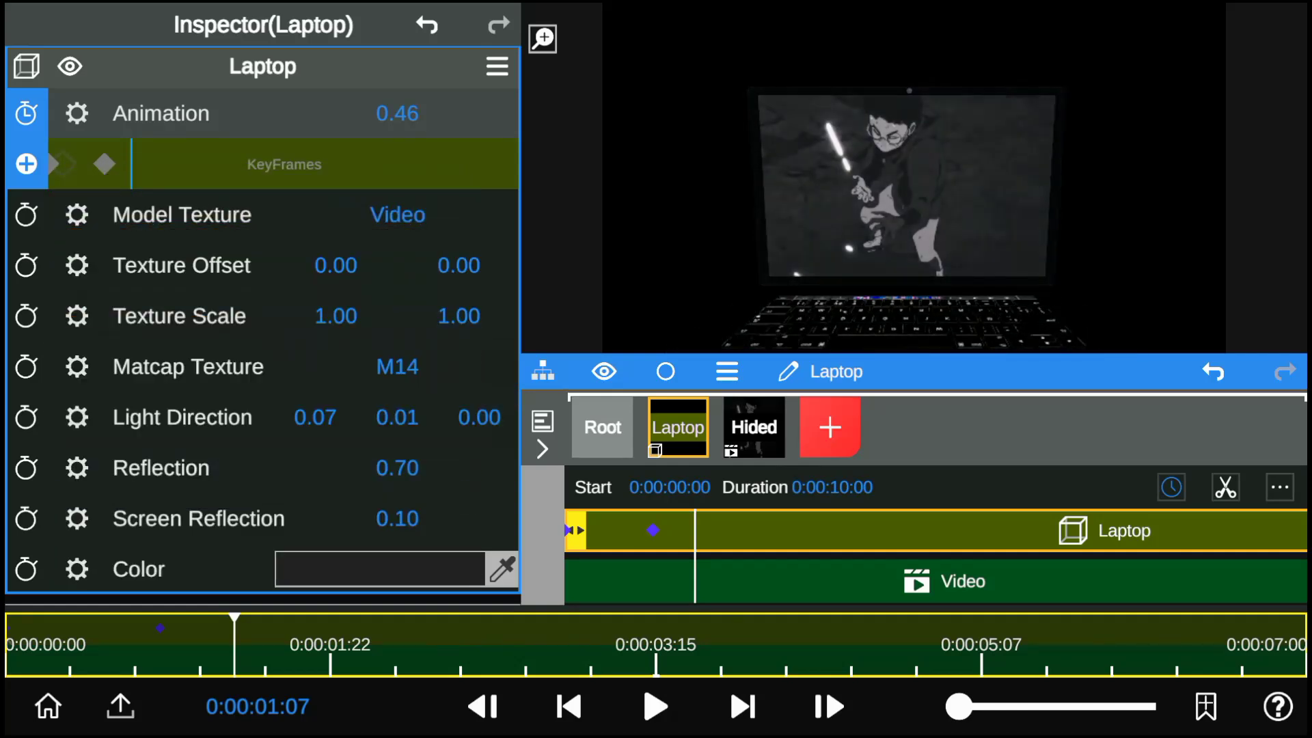
mouse_move(397, 467)
left_mouse_down()
mouse_move(397, 59)
mouse_move(397, 75)
left_mouse_up()
mouse_move(397, 518)
left_mouse_down()
mouse_move(397, 603)
mouse_move(397, 161)
mouse_move(396, 621)
mouse_move(397, 579)
mouse_move(397, 598)
left_mouse_up()
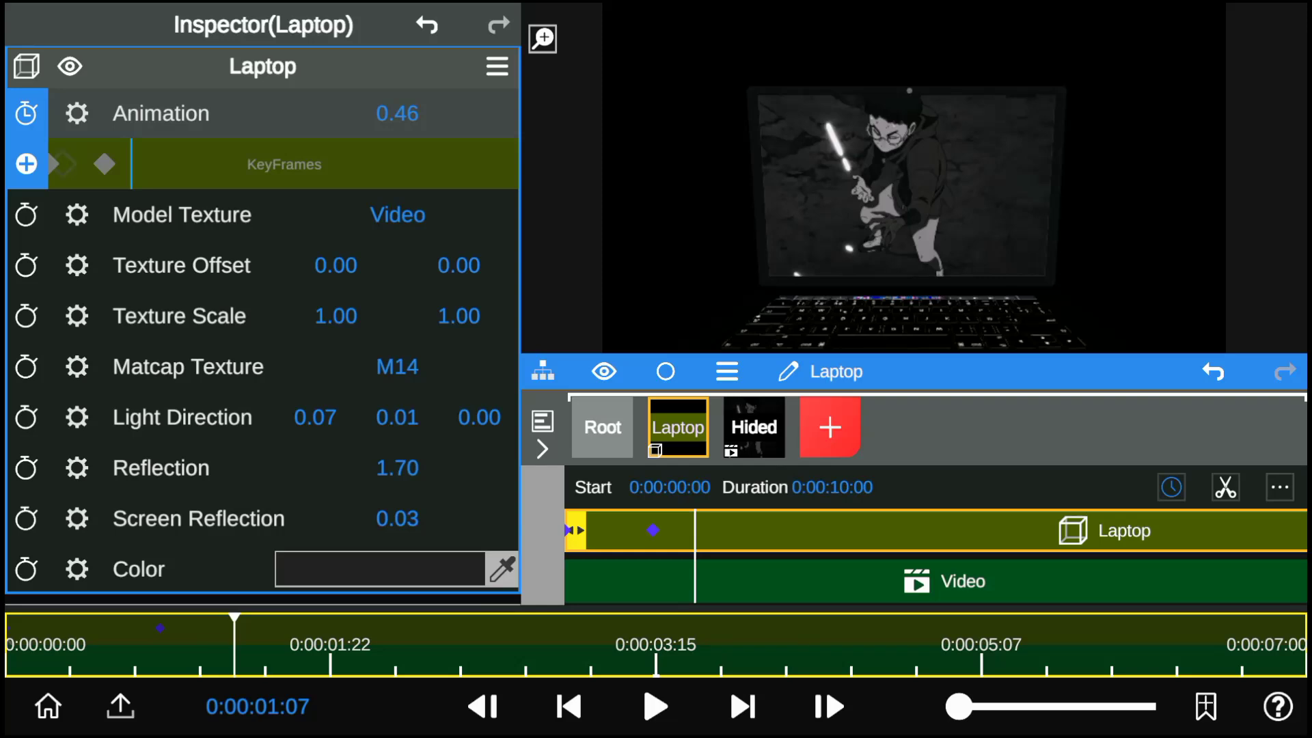
Tint the laptop body blue in the colour picker after trying cyan, green and yellow
left_click(380, 568)
left_click(26, 537)
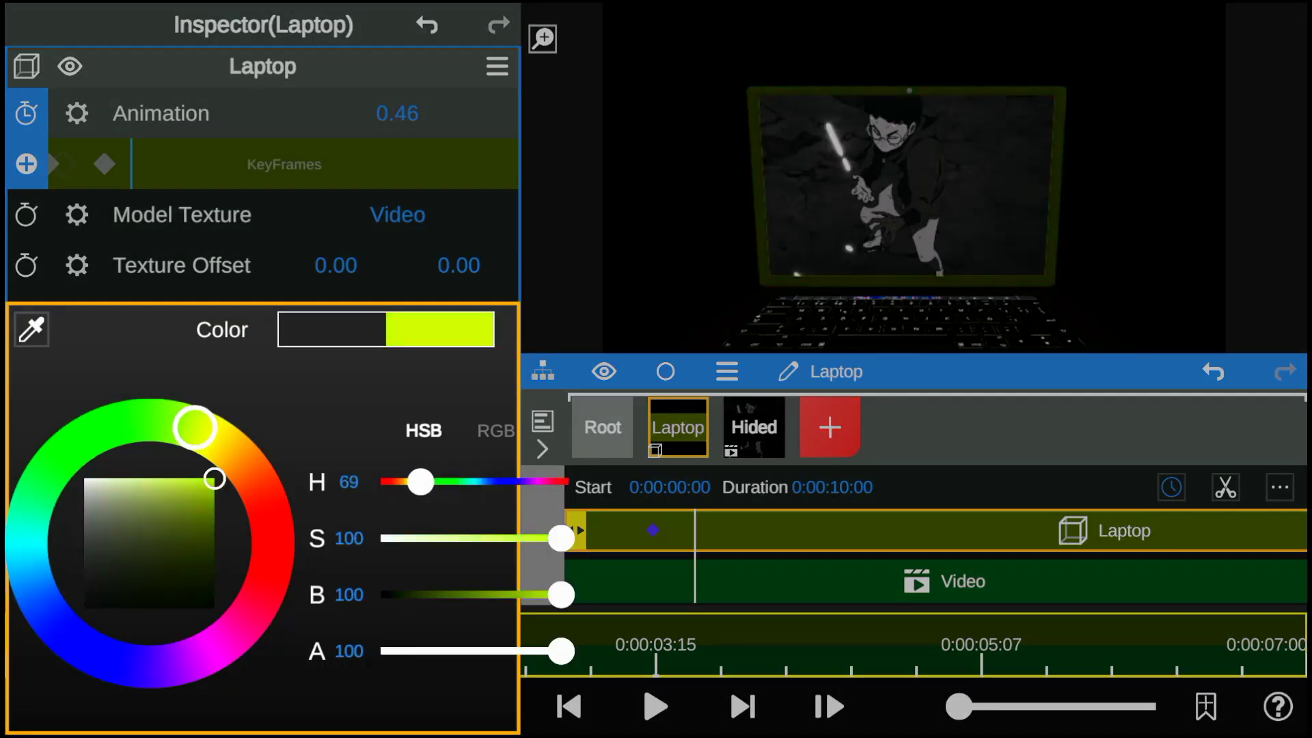
left_click(35, 483)
left_click(203, 431)
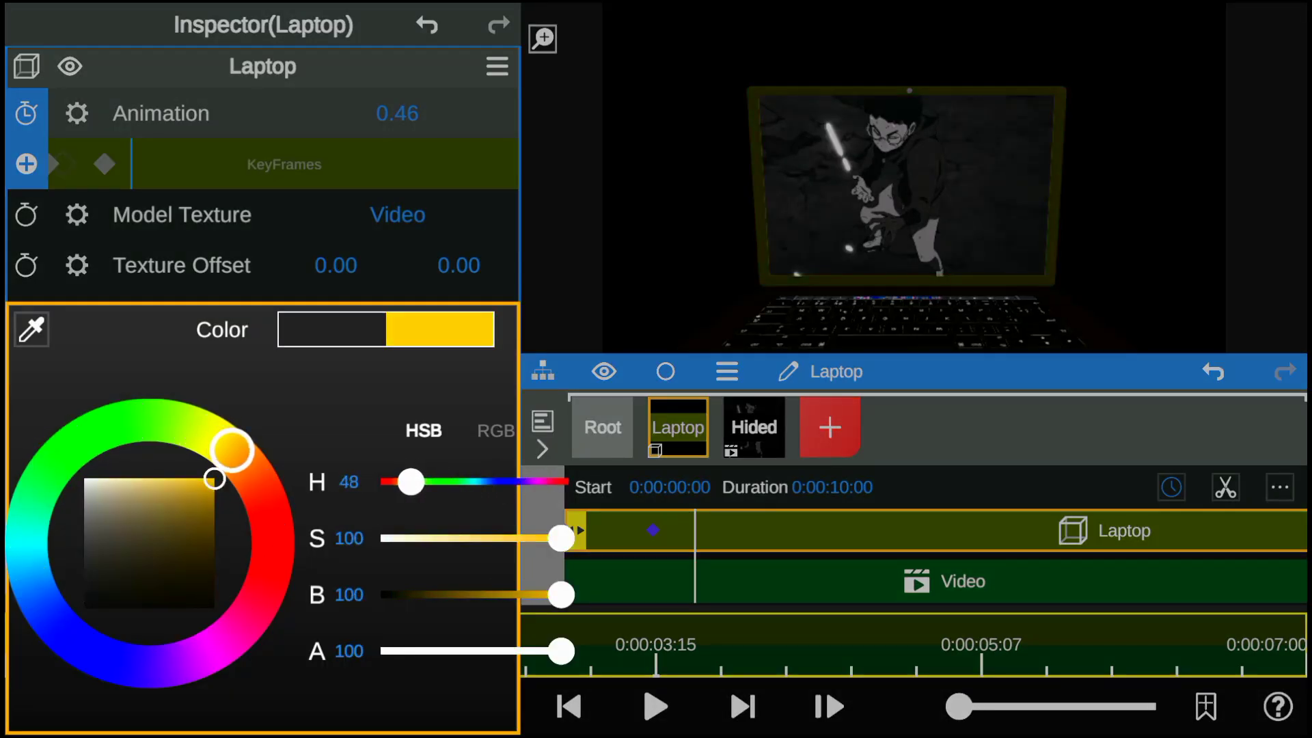
left_click(71, 638)
left_click(909, 178)
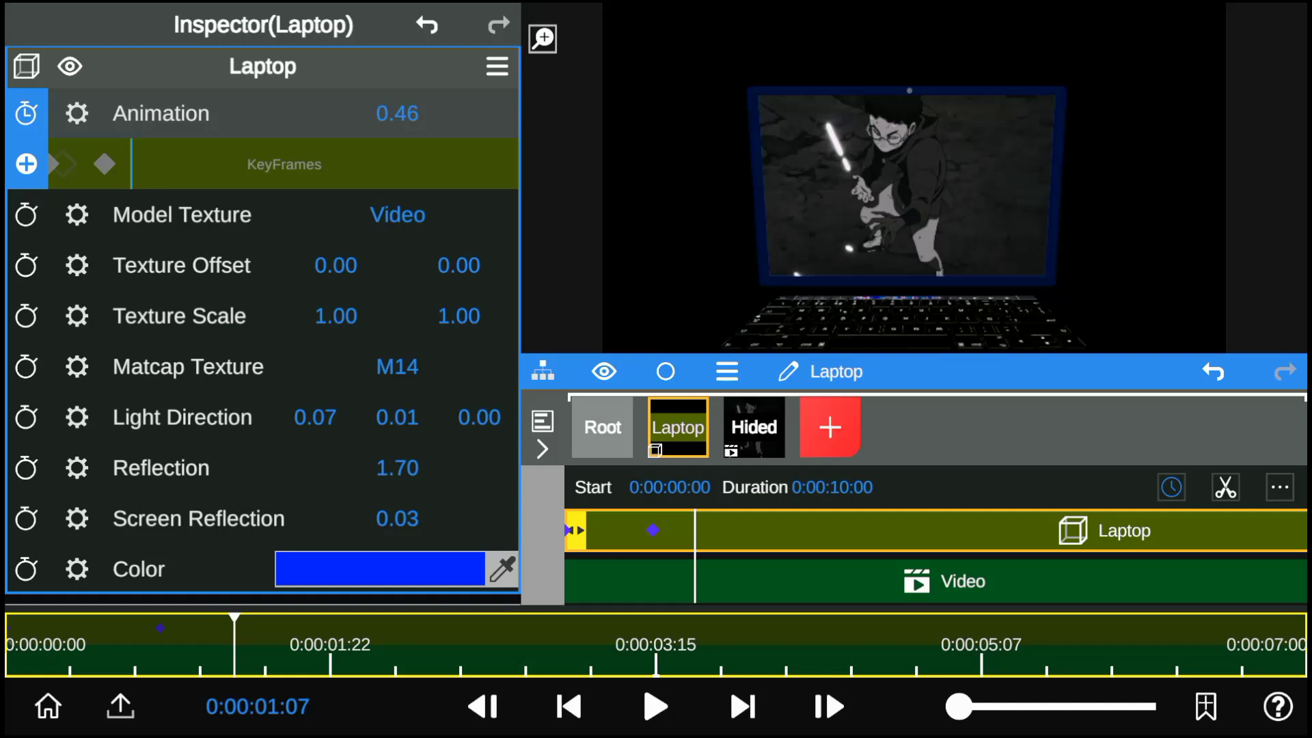
Collapse the Laptop properties and play the laptop animation
scroll(262, 341, "up", 1)
left_click(262, 115)
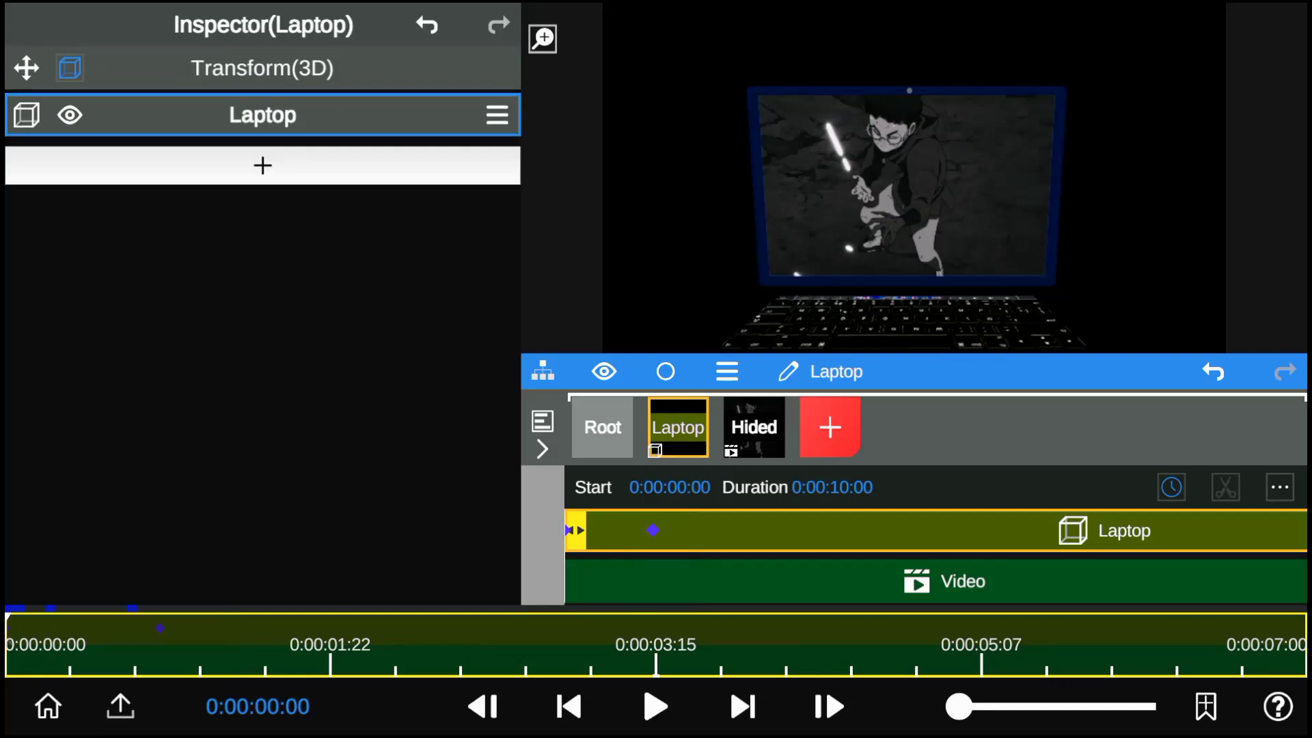
key("space")
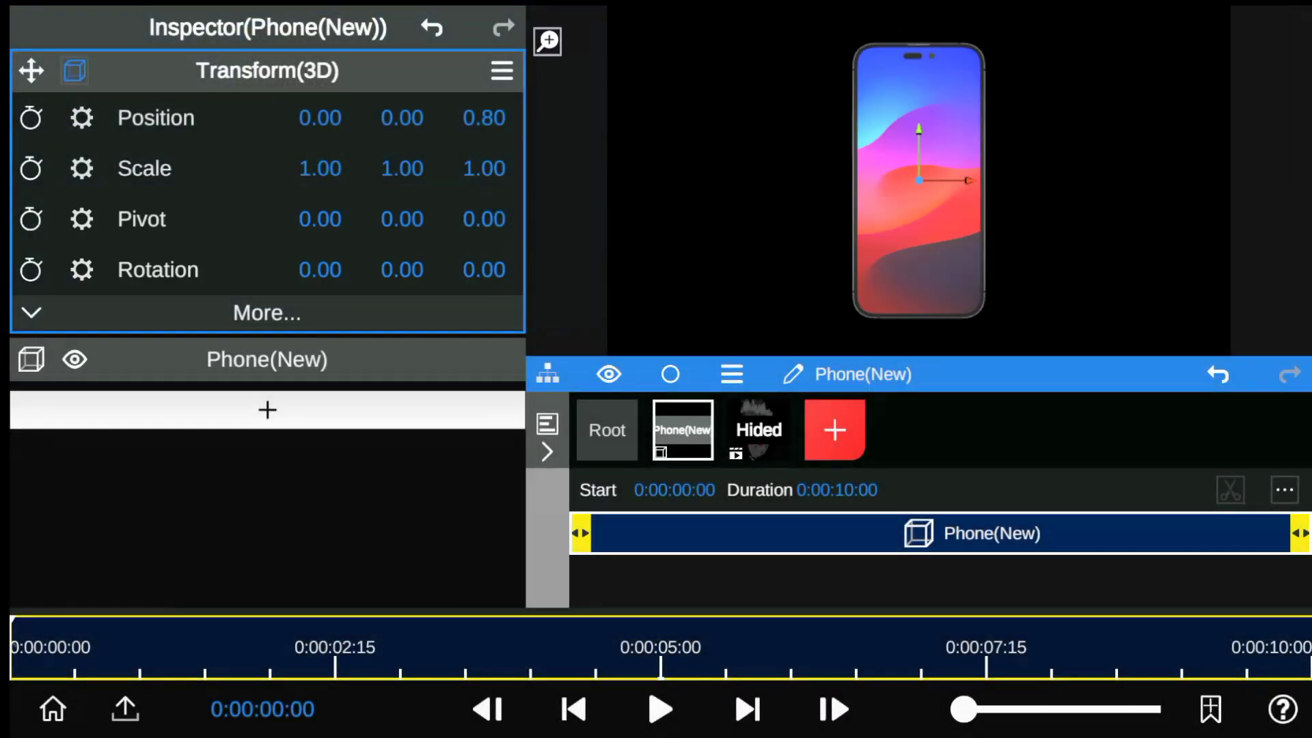
Set the Phone(New) model's Model Texture to the imported Video
left_click(267, 360)
left_click(402, 165)
left_click(264, 137)
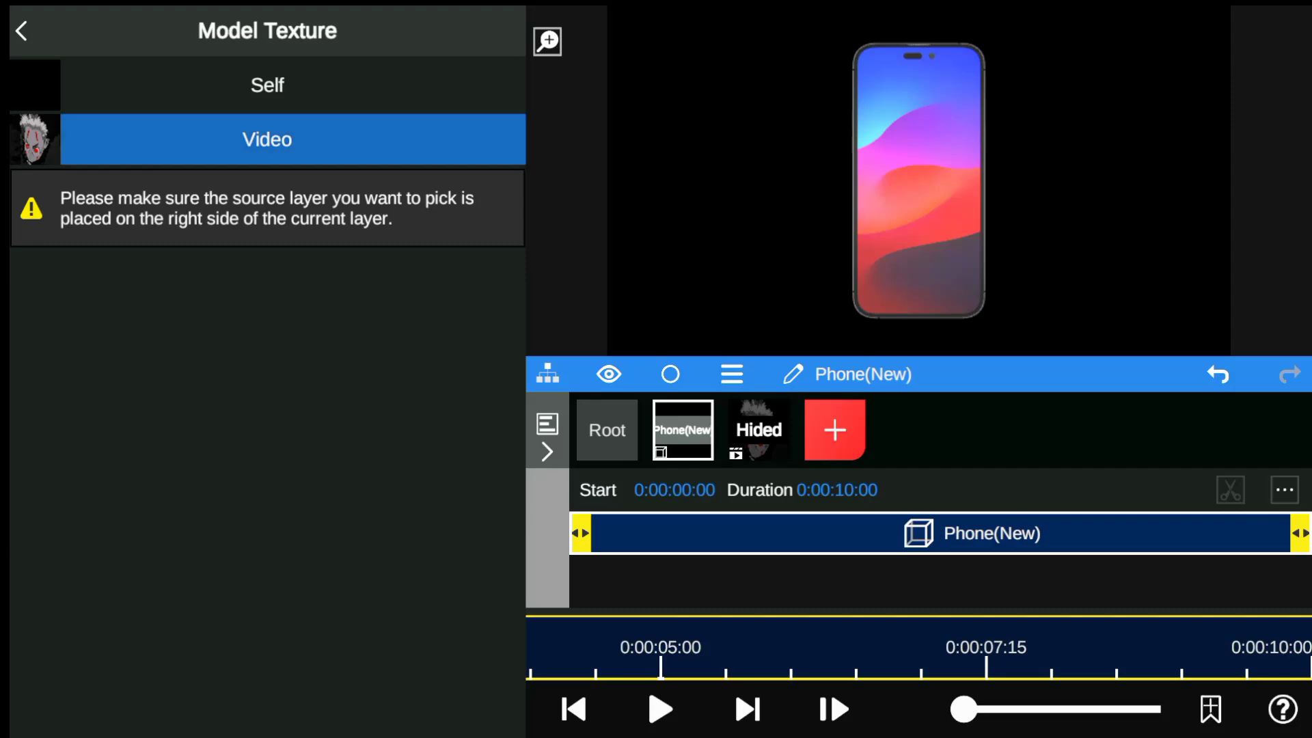
Change the phone's Side Color hue to red
left_click(267, 309)
left_click(384, 352)
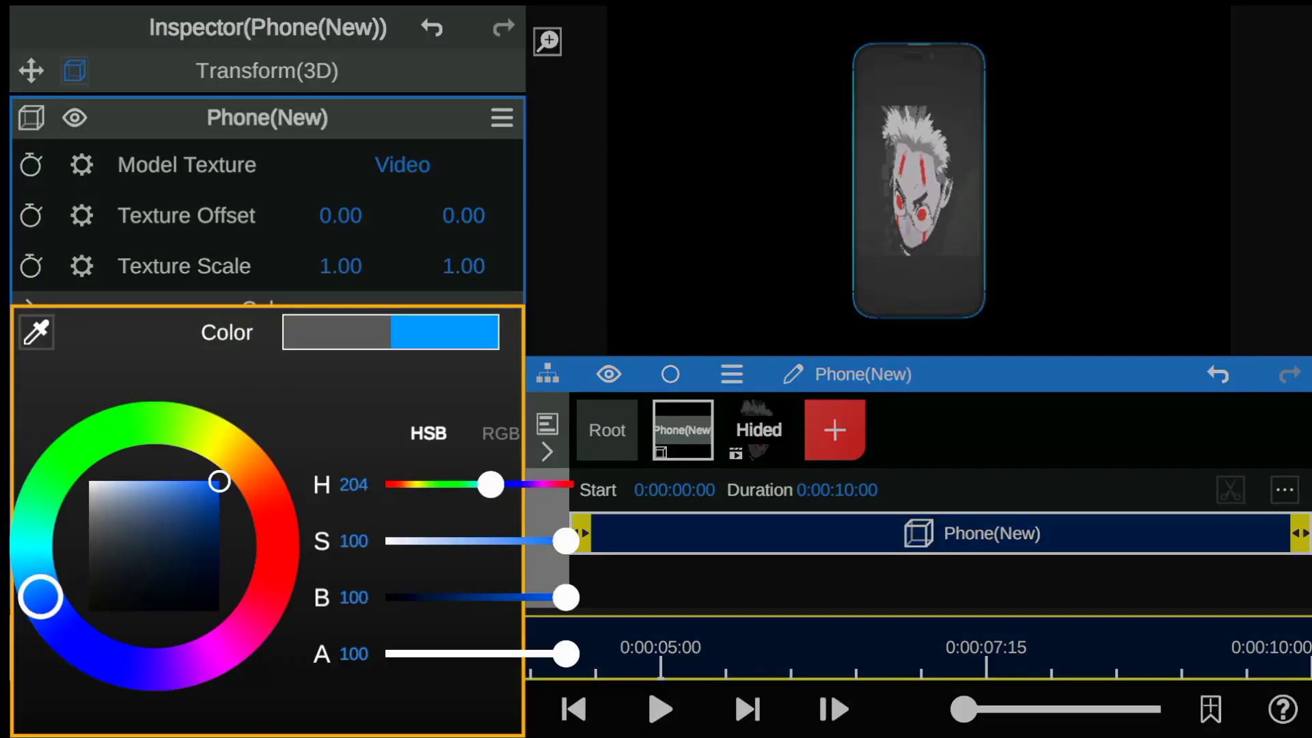
left_click_drag(39, 596, 293, 539)
scroll(267, 342, "down", 2)
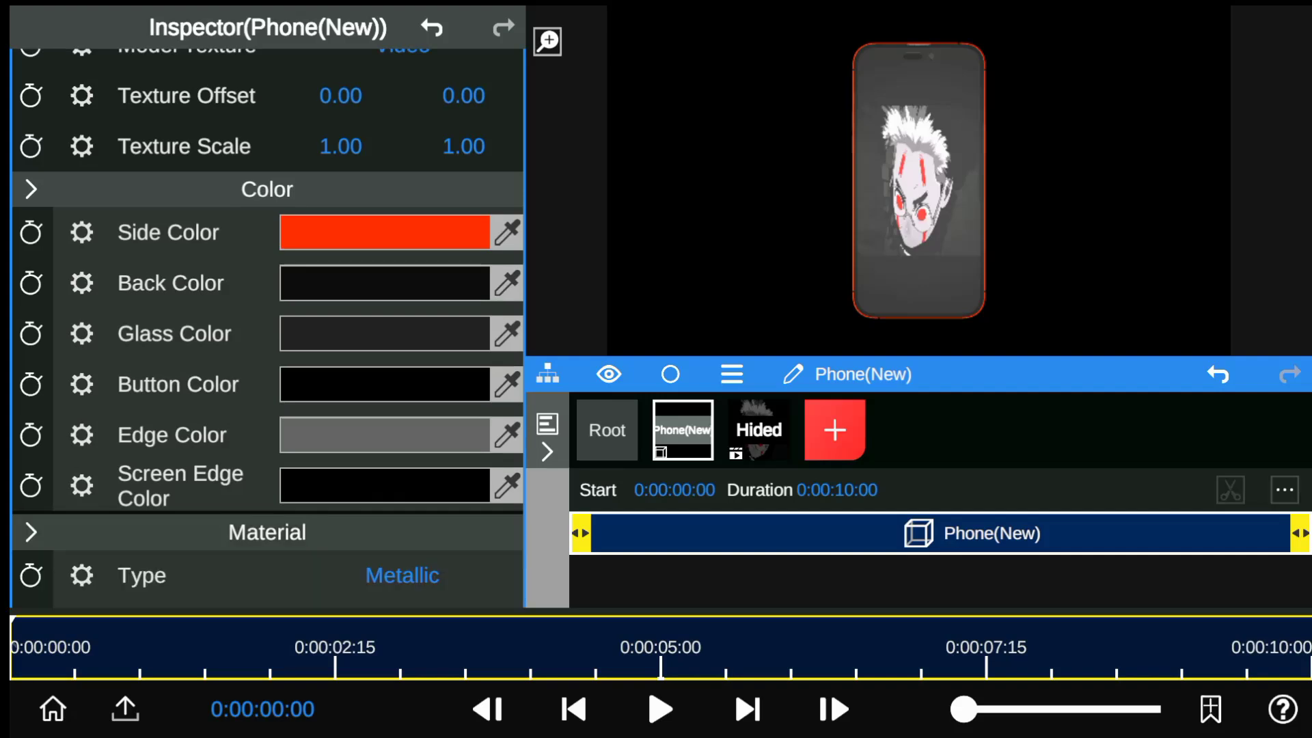
scroll(266, 327, "down", 4)
Switch the phone's Material Type to Reflection Environment
left_click(402, 329)
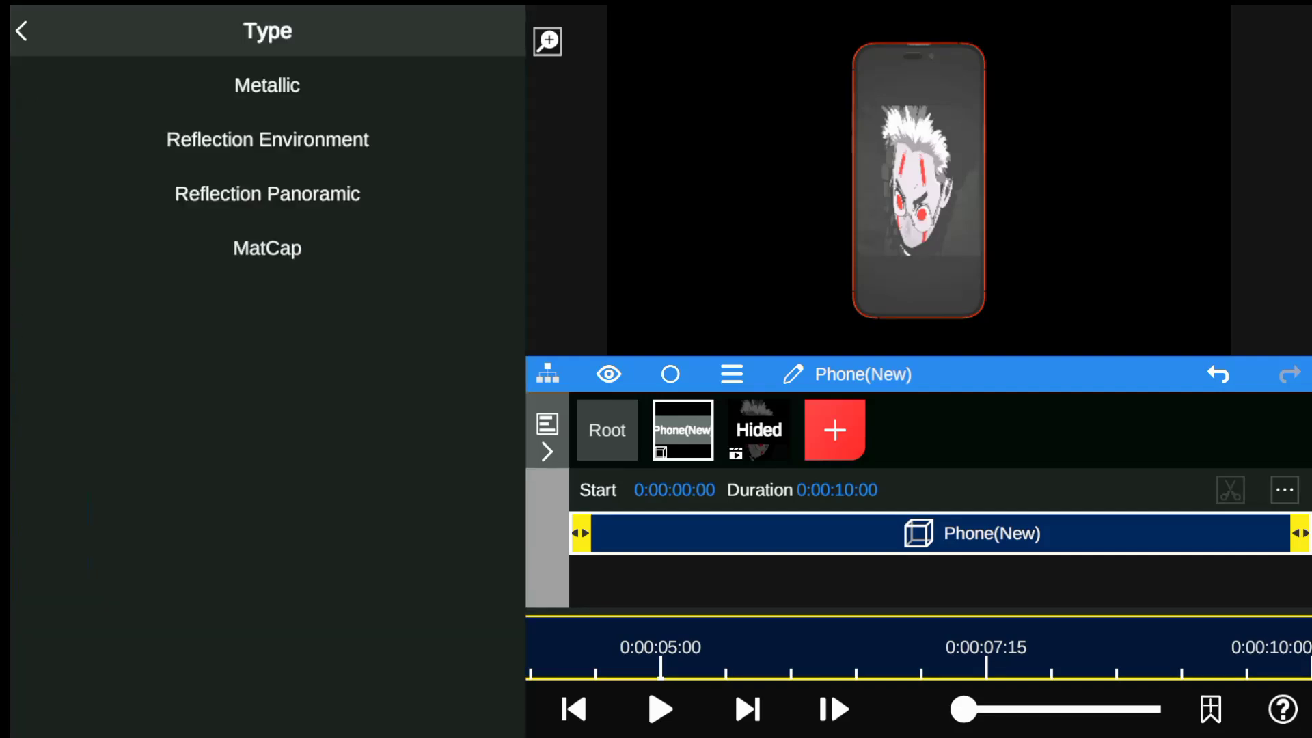
left_click(267, 139)
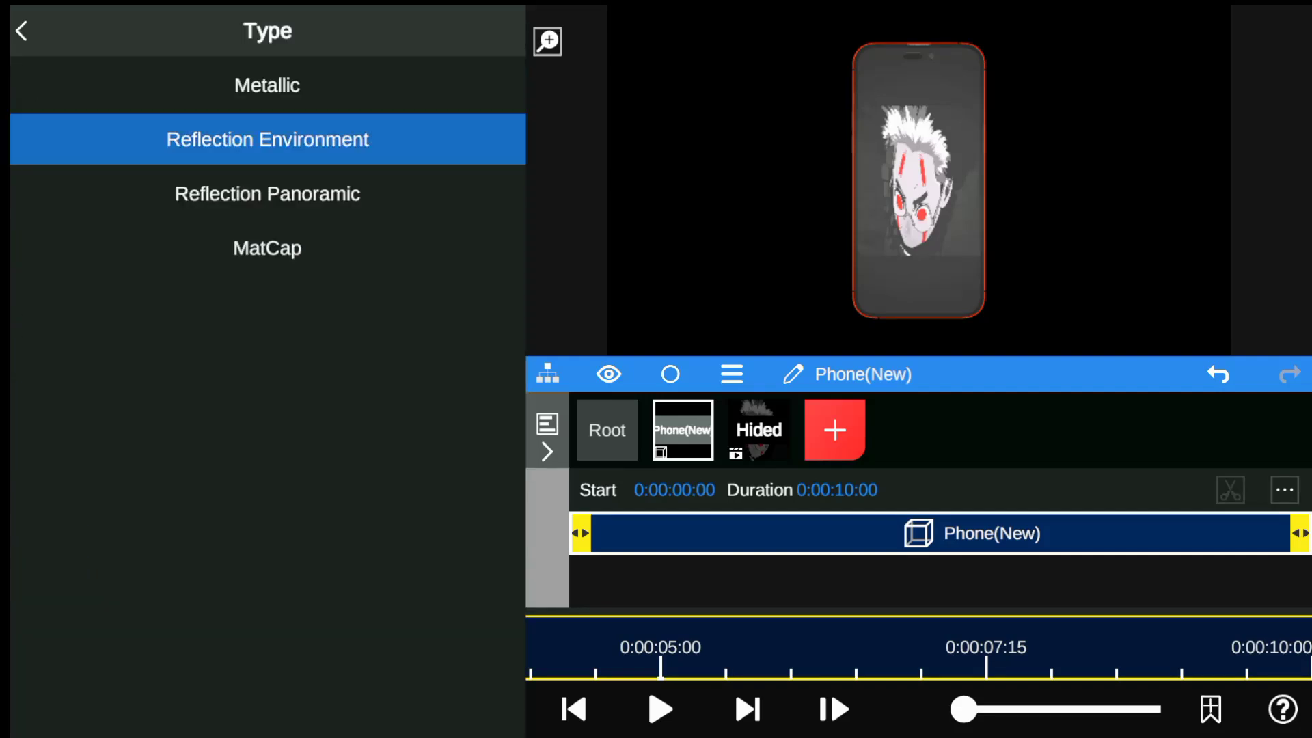
scroll(266, 325, "down", 5)
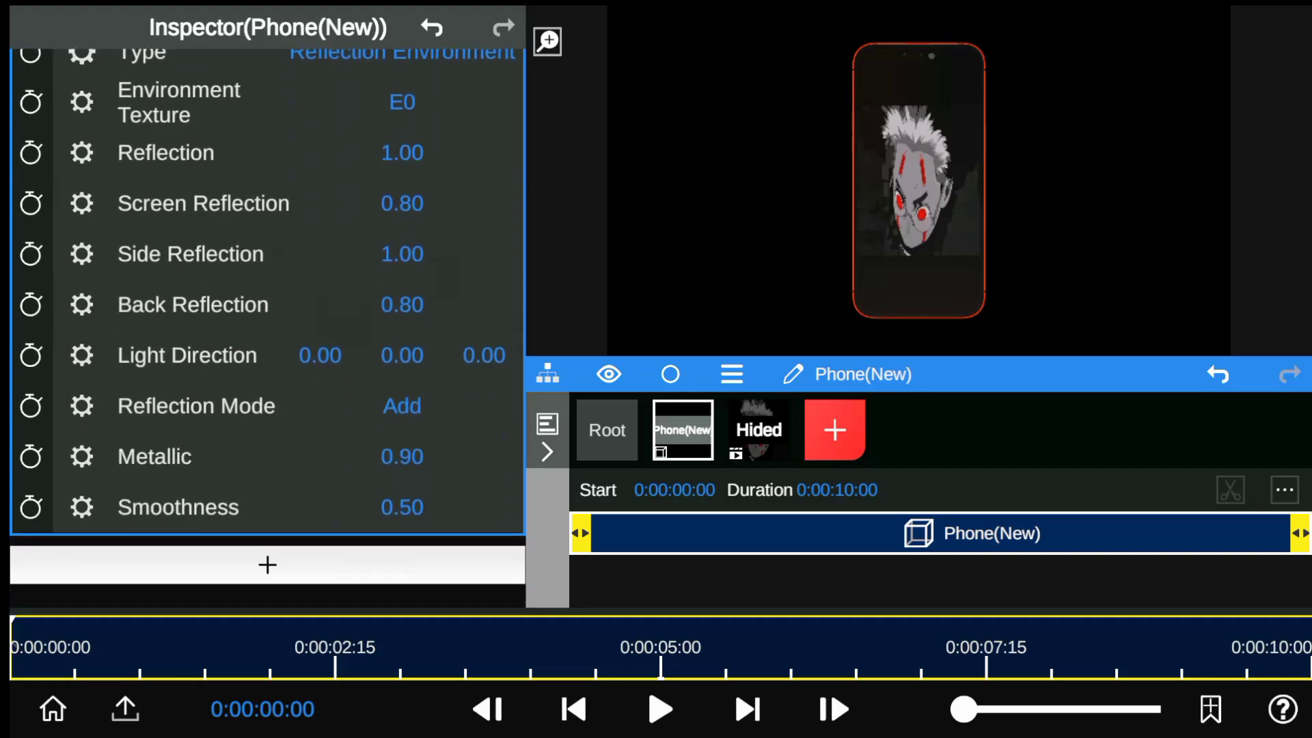
scroll(266, 325, "up", 10)
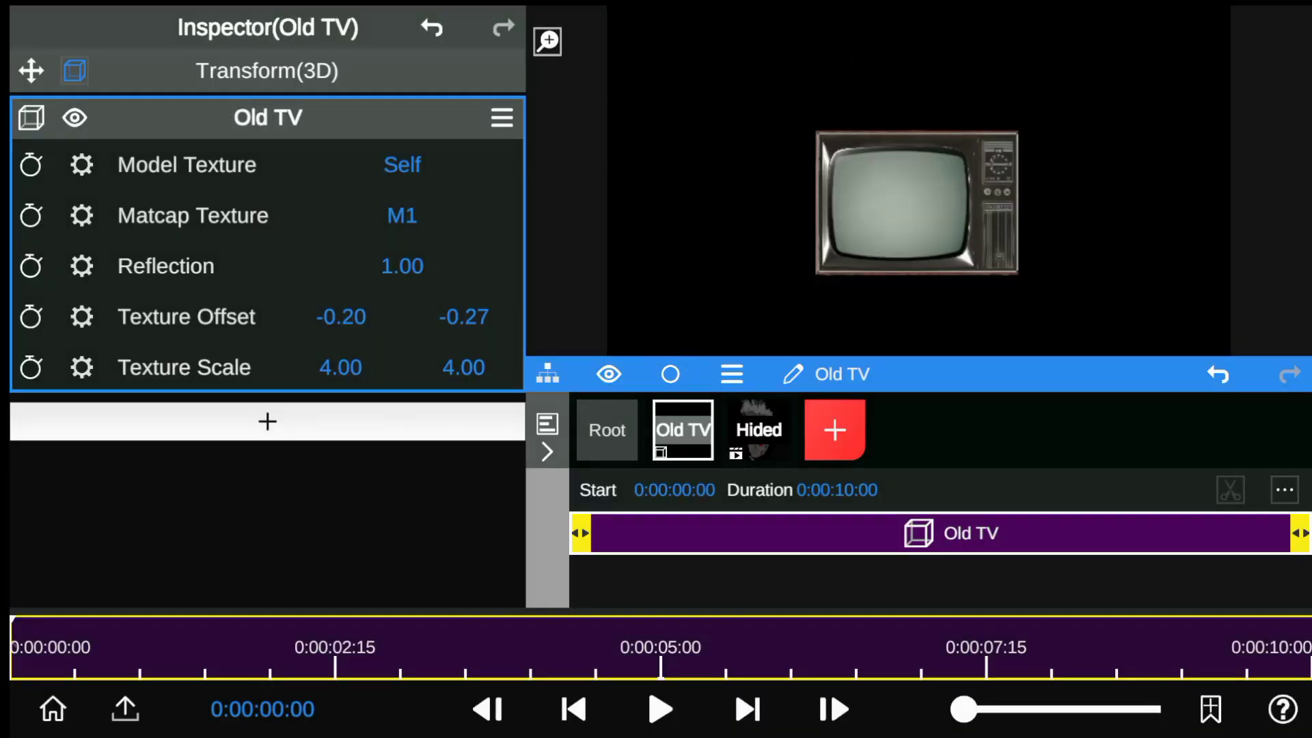
Rotate the Old TV to inspect its side, then turn it back to face front
left_click(267, 70)
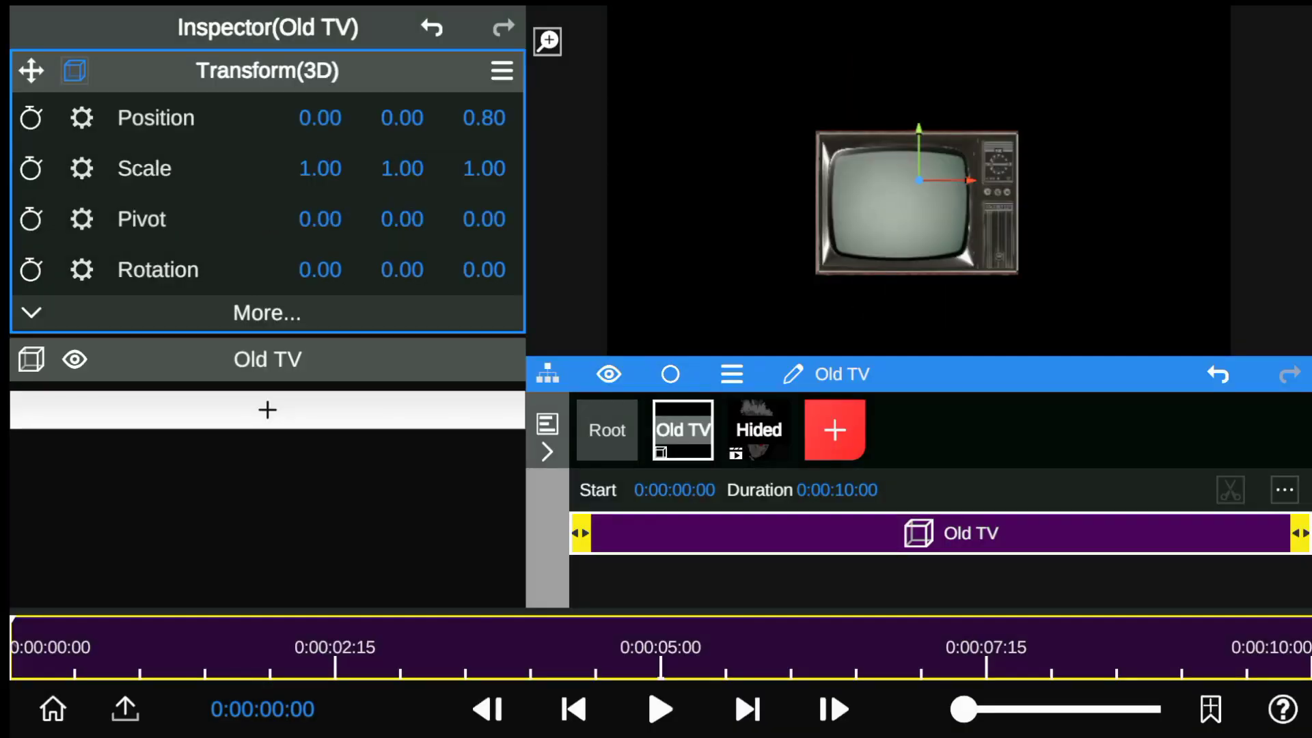
mouse_move(402, 269)
left_mouse_down()
mouse_move(402, 309)
mouse_move(401, 273)
left_mouse_up()
left_click(268, 359)
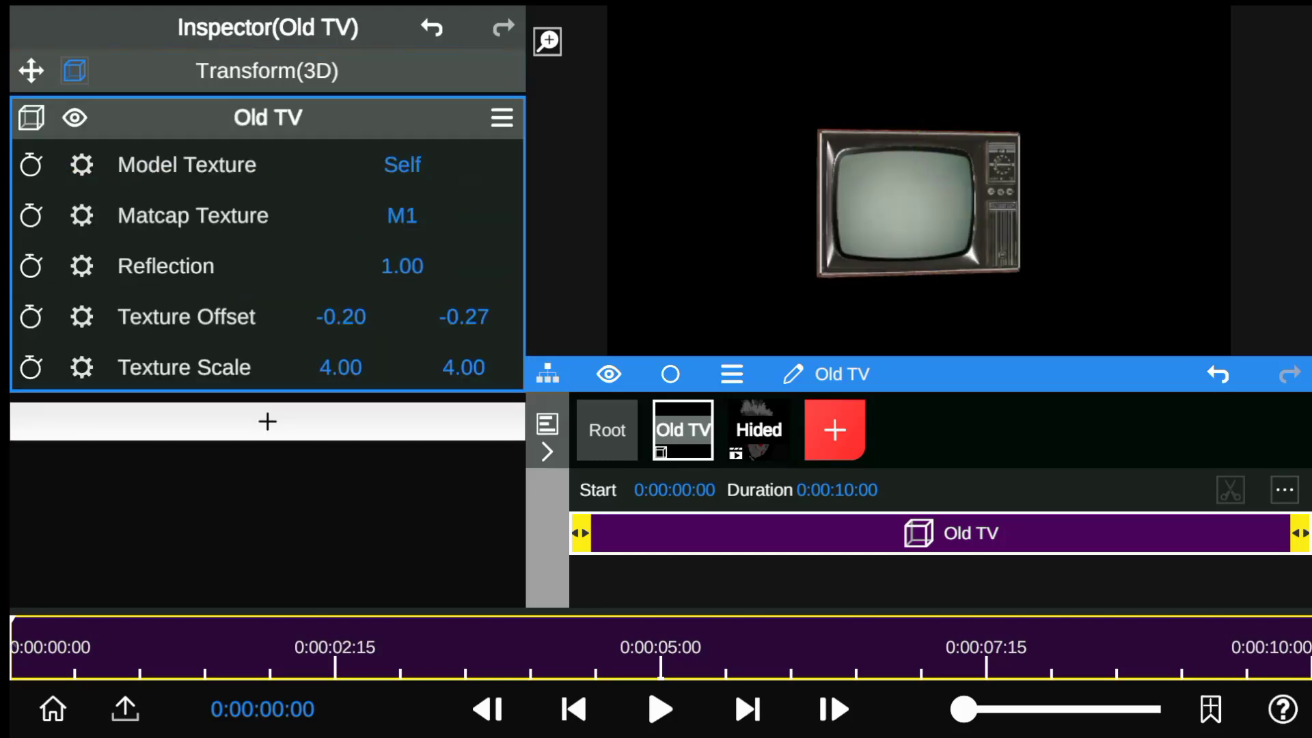
Set the TV's Model Texture to Video and Matcap to M2, then preview full screen
left_click(401, 164)
left_click(263, 137)
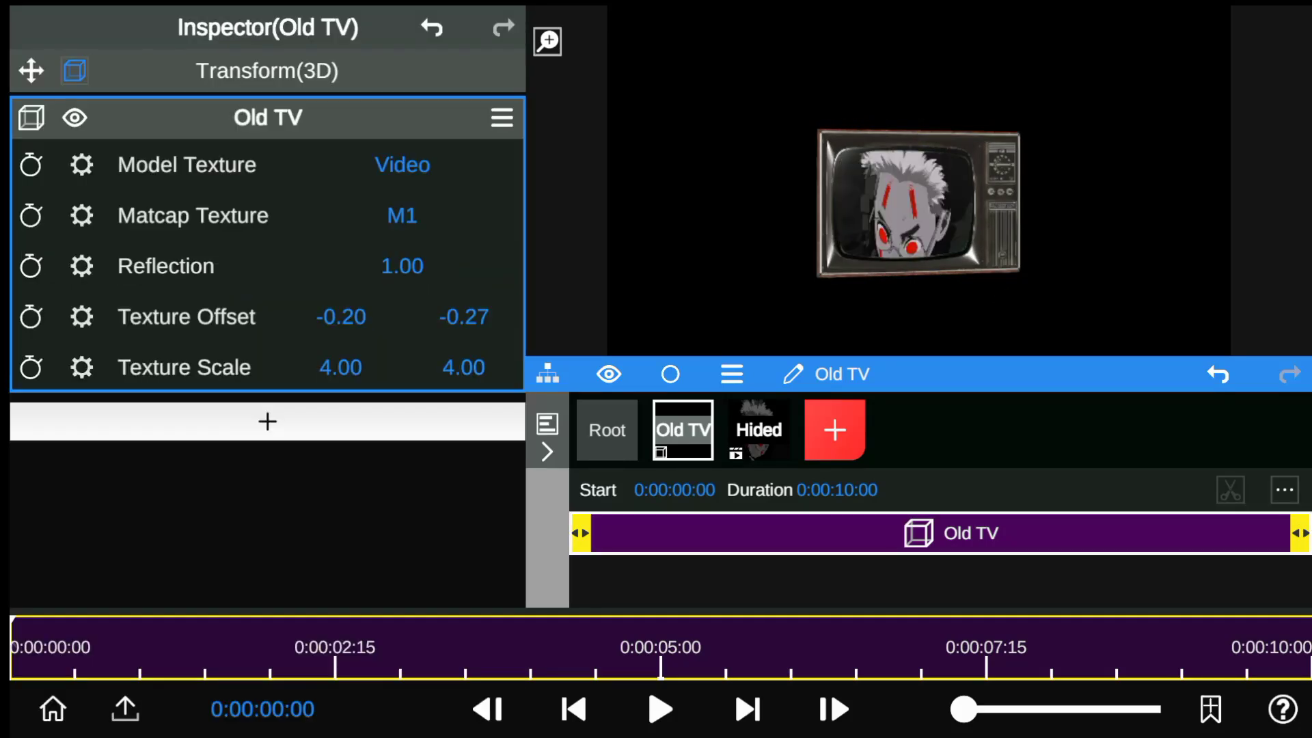
left_click(401, 215)
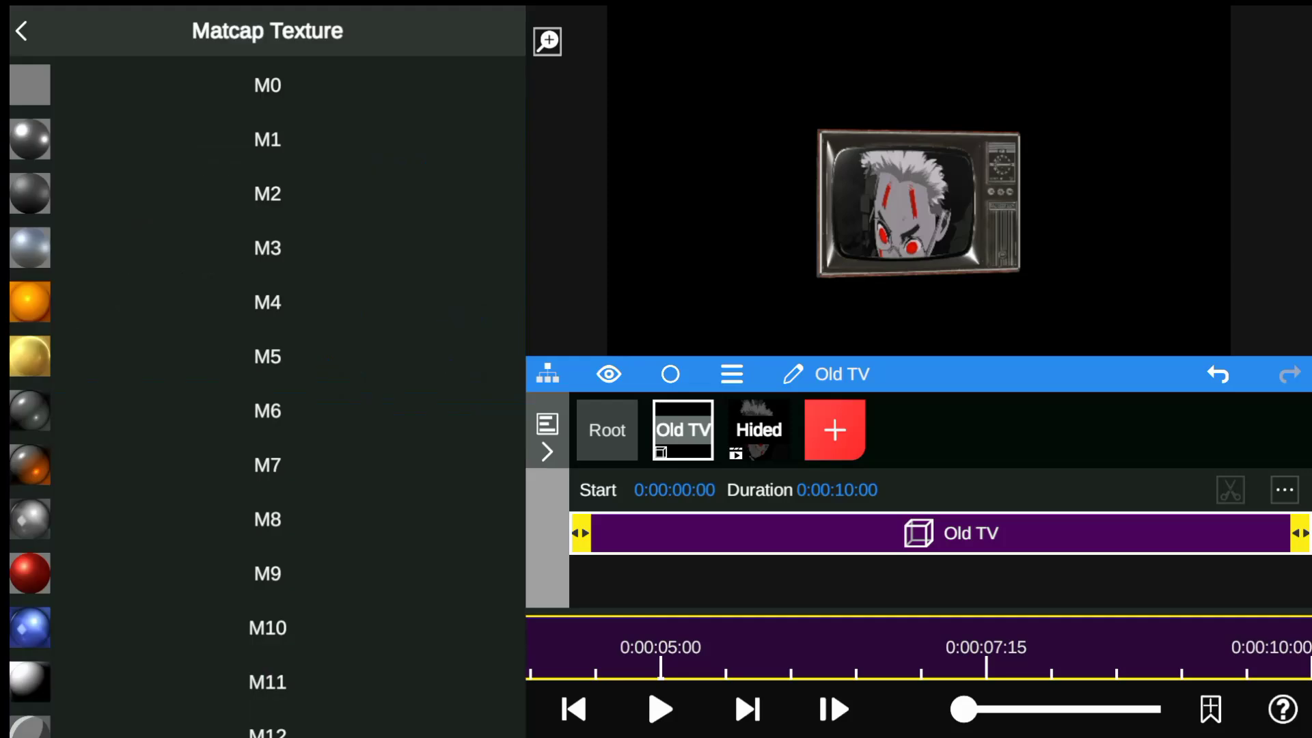
left_click(267, 194)
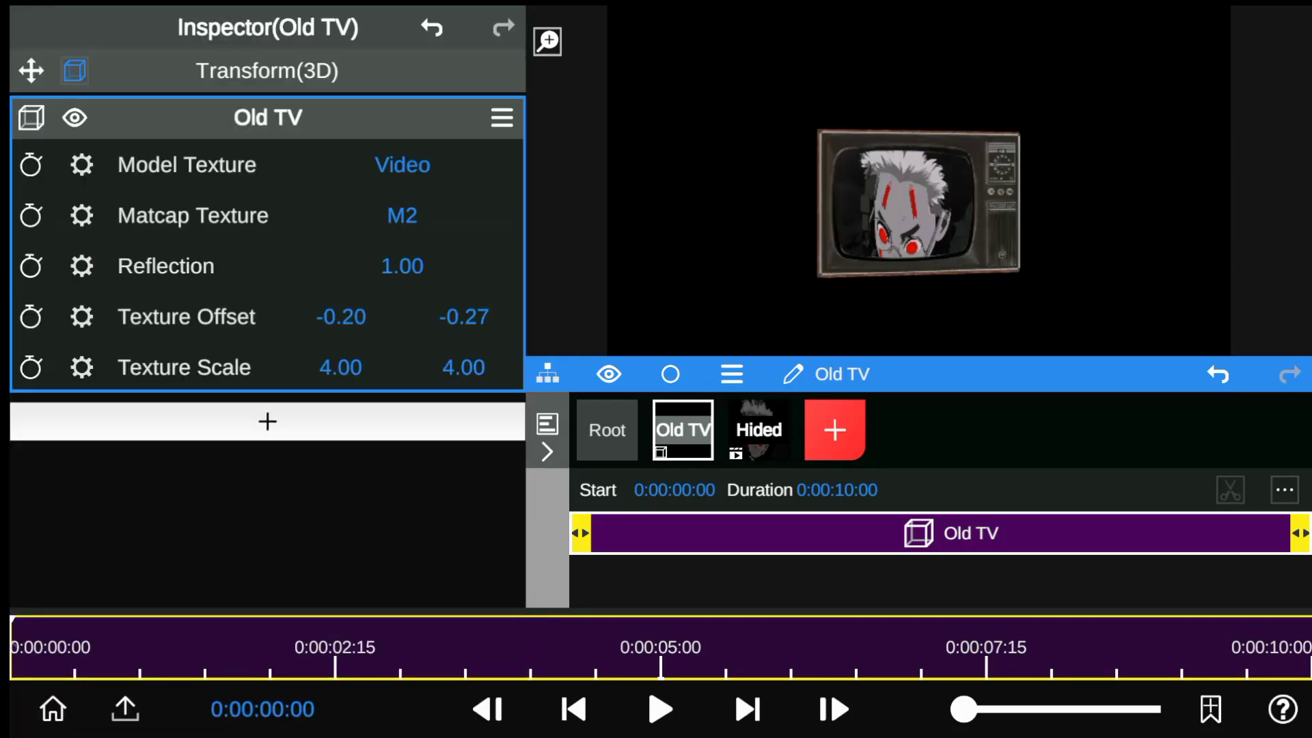
left_click(659, 709)
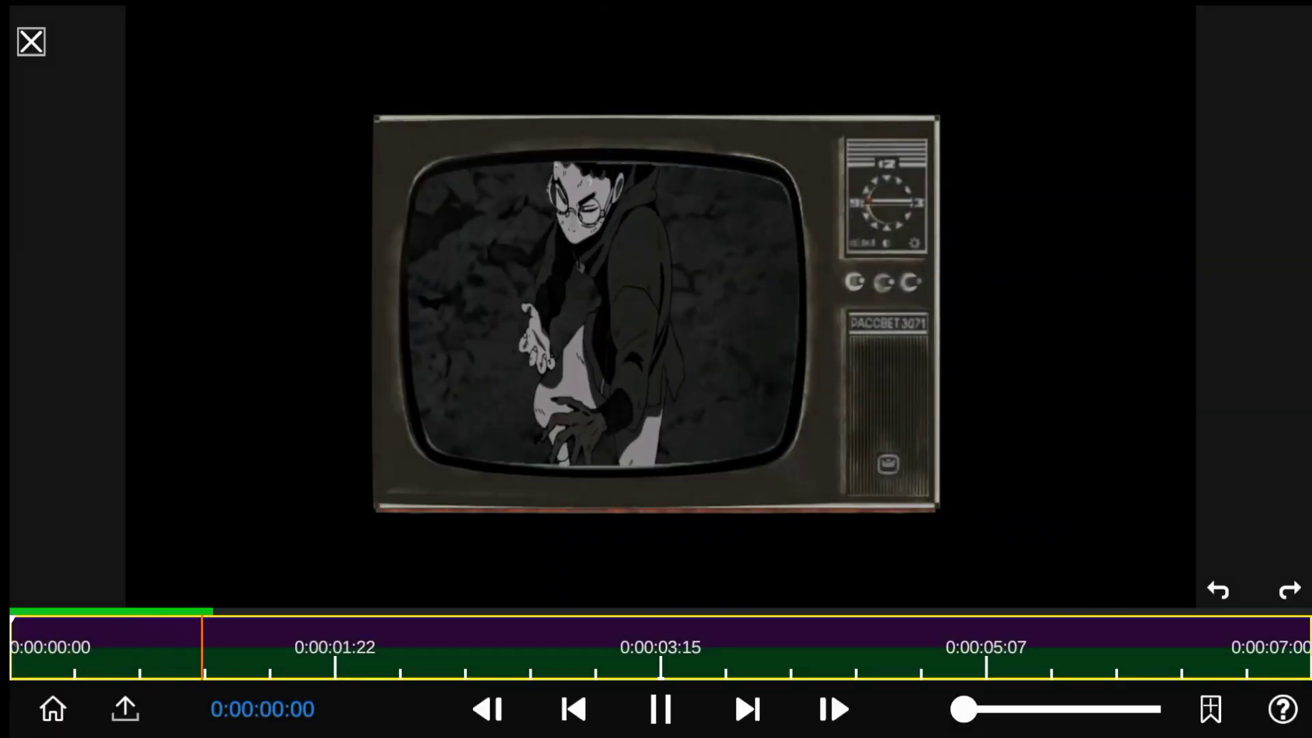